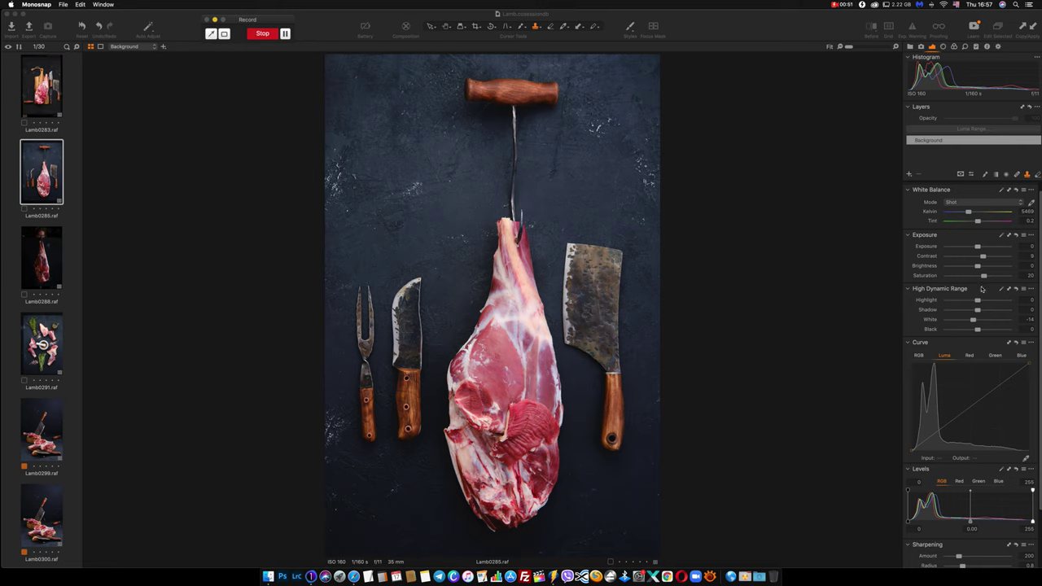
- Adjust the lamb photo's background layer: Contrast 14, Black 57, White -39 and Shadow -10
left_click_drag(983, 258, 986, 258)
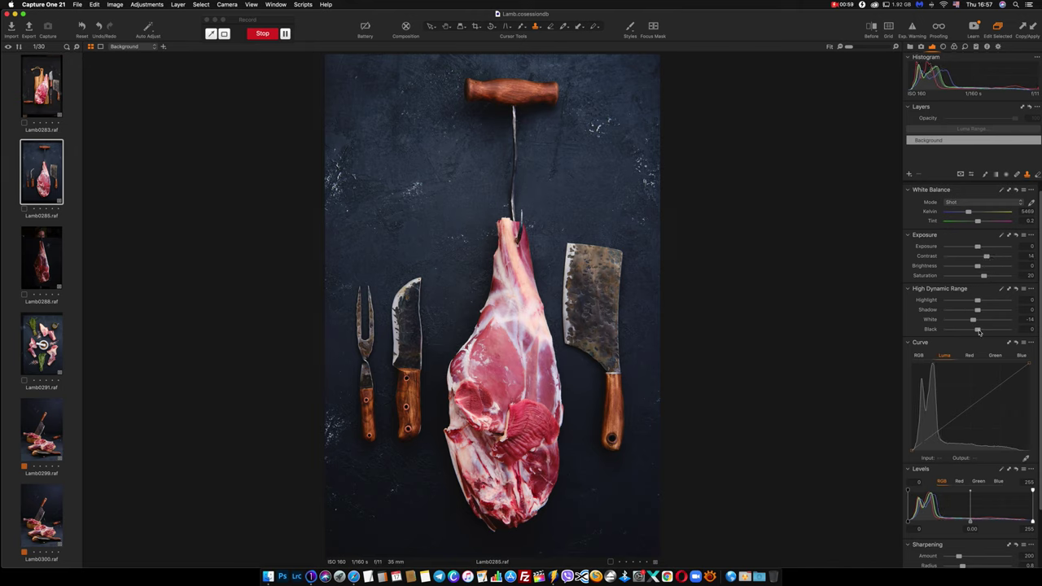
left_click_drag(977, 331, 991, 328)
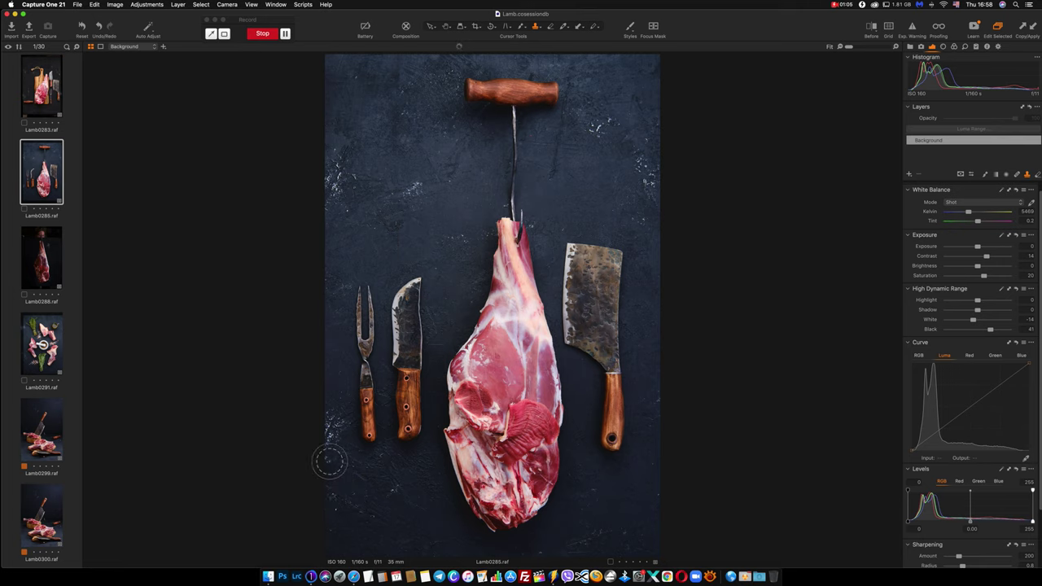
left_click_drag(990, 331, 995, 331)
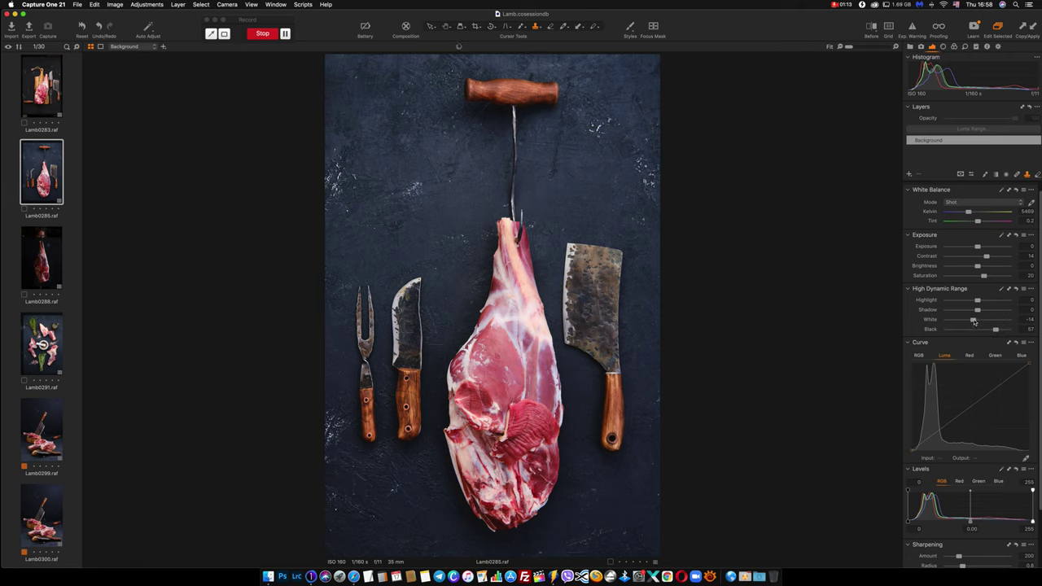
left_click_drag(972, 320, 965, 321)
left_click_drag(977, 313, 975, 312)
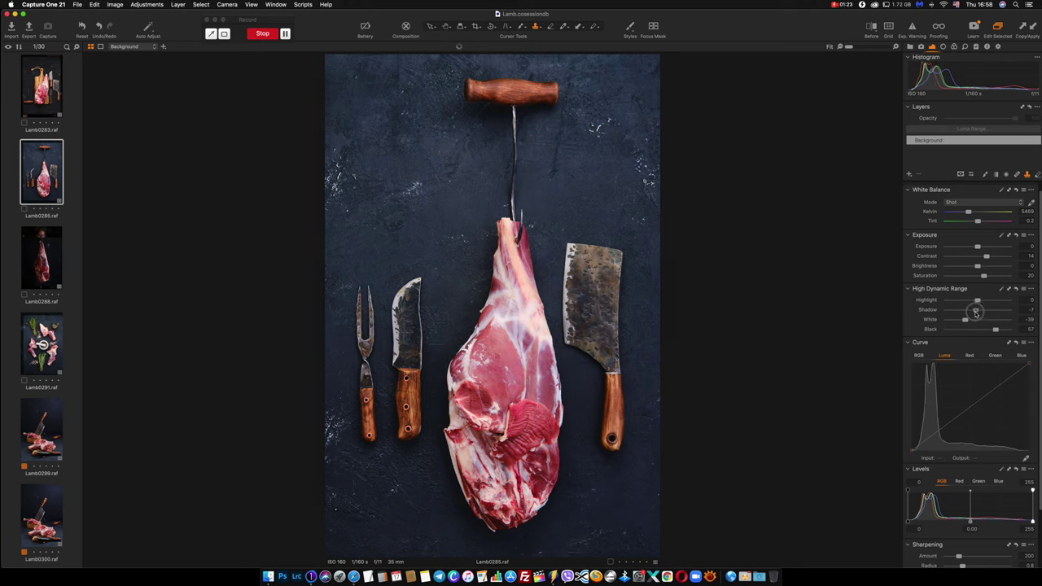
left_click_drag(975, 312, 975, 313)
- Mute the blue backdrop in the Color Editor by setting the blue range's Saturation to -60 and Lightness to -13.7
left_click(954, 47)
left_click(968, 273)
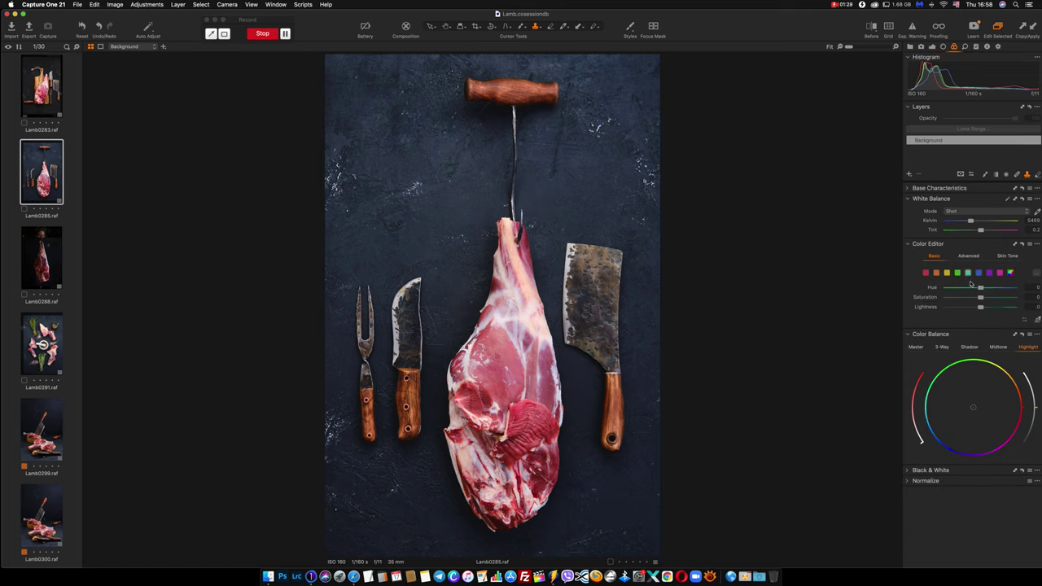
left_click(980, 298)
left_click_drag(980, 298, 957, 297)
left_click(1032, 297)
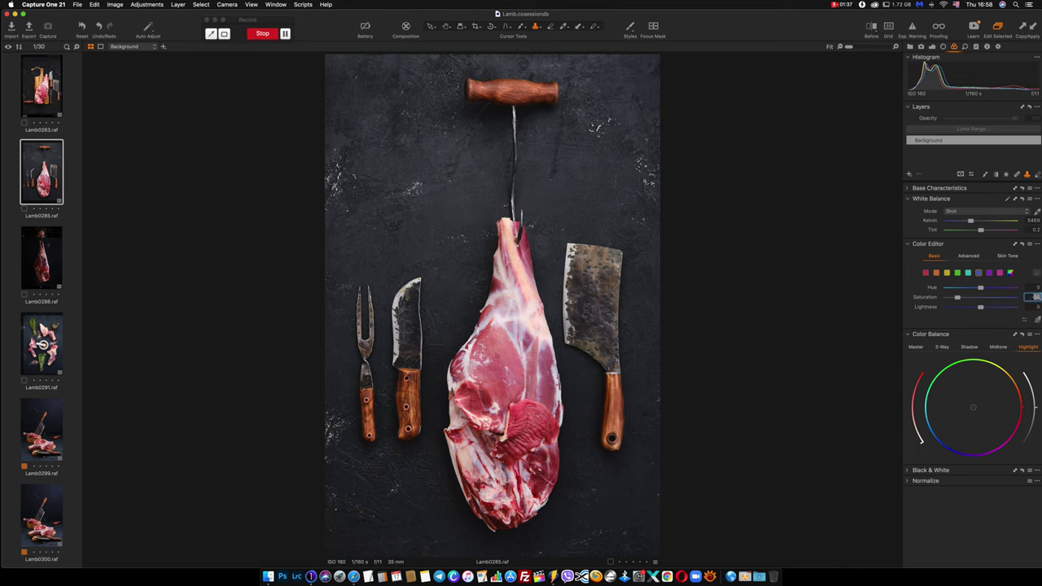
type("-50")
key("Return")
left_click_drag(980, 307, 971, 308)
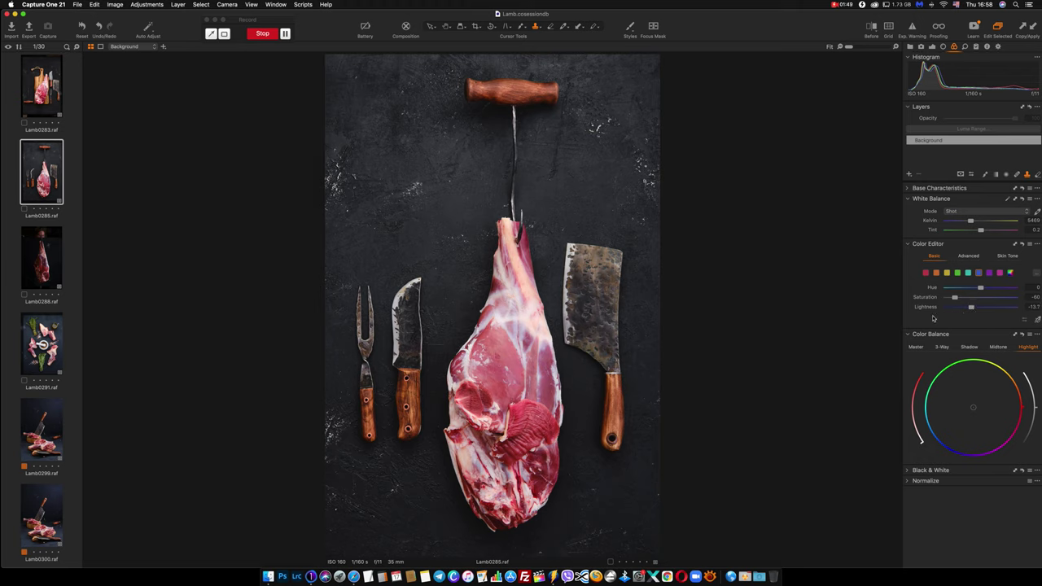
- In the Color Editor, set the red range's Saturation to 27.7, slightly lower its Lightness, and shift the purple range's Hue strongly positive
left_click(925, 273)
mouse_move(979, 300)
left_mouse_down()
mouse_move(993, 300)
mouse_move(975, 310)
left_mouse_up()
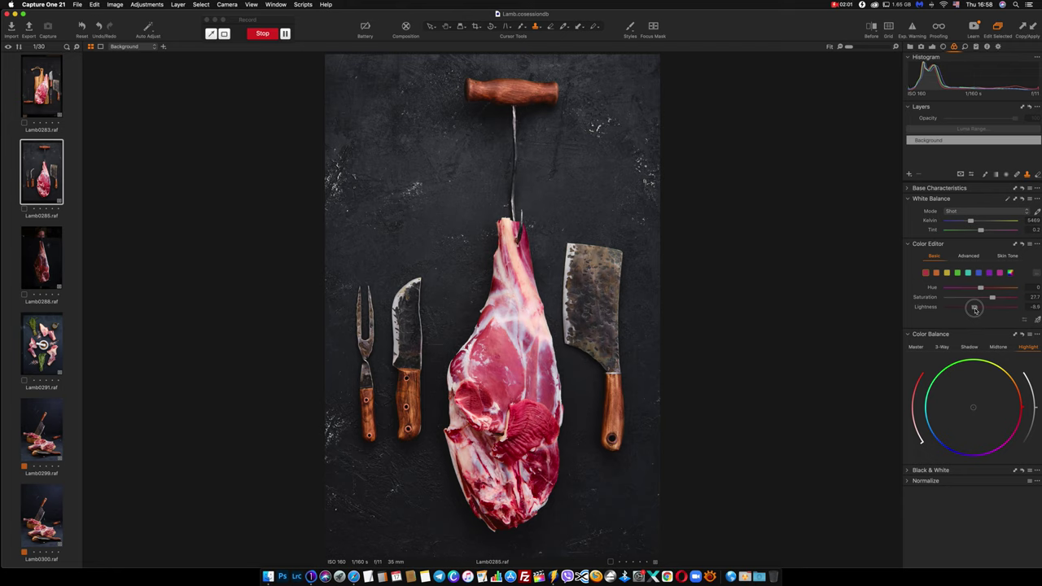
left_click(989, 272)
left_click_drag(981, 288, 1015, 288)
- Brush a mask for a new adjustment layer over the dark lower edge of the lamb leg
left_click(932, 47)
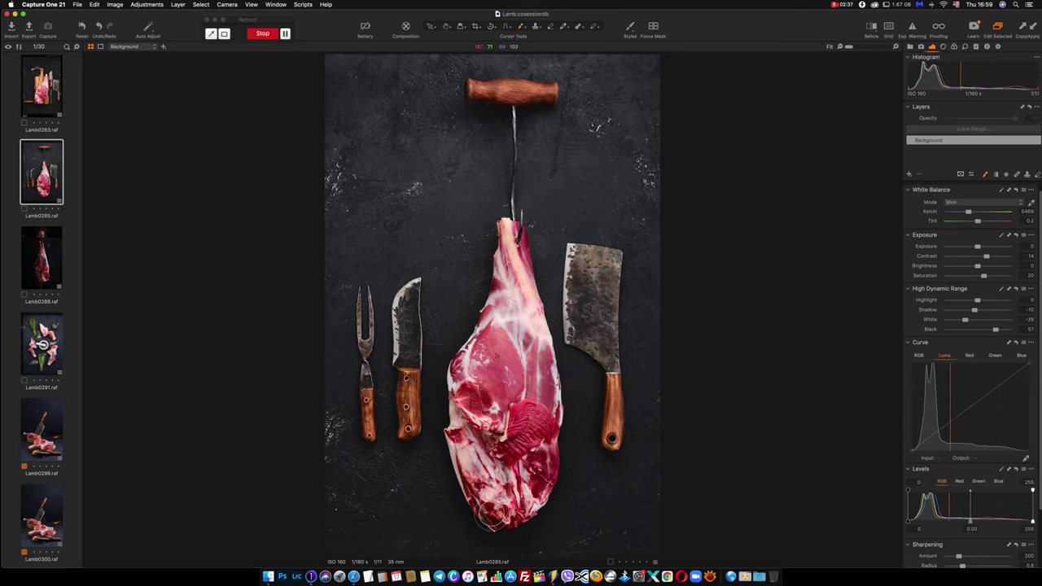
key("b")
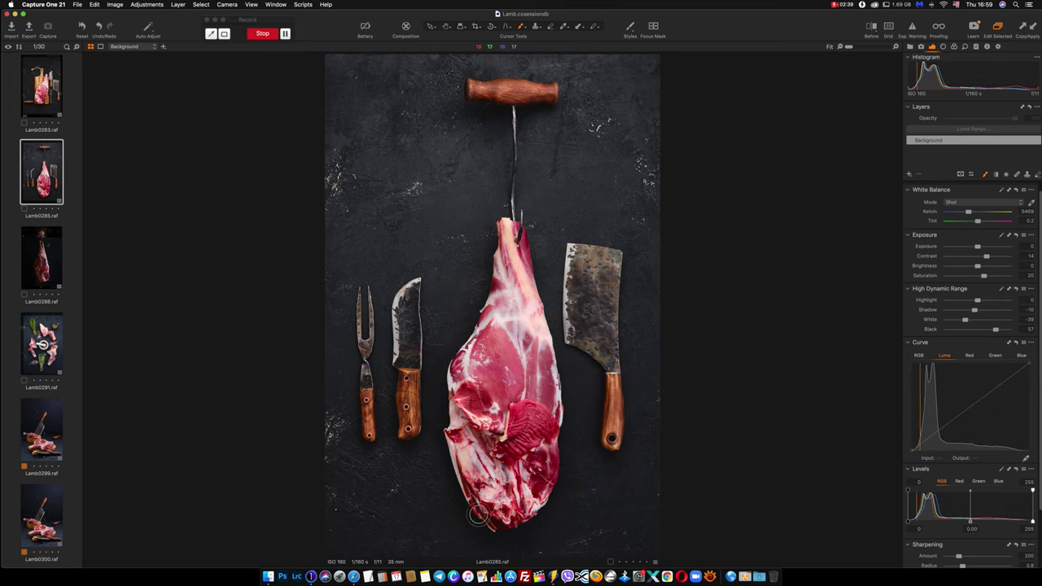
left_click(476, 500)
mouse_move(476, 500)
left_mouse_down()
mouse_move(499, 521)
mouse_move(529, 507)
mouse_move(498, 518)
mouse_move(454, 510)
mouse_move(472, 493)
left_mouse_up()
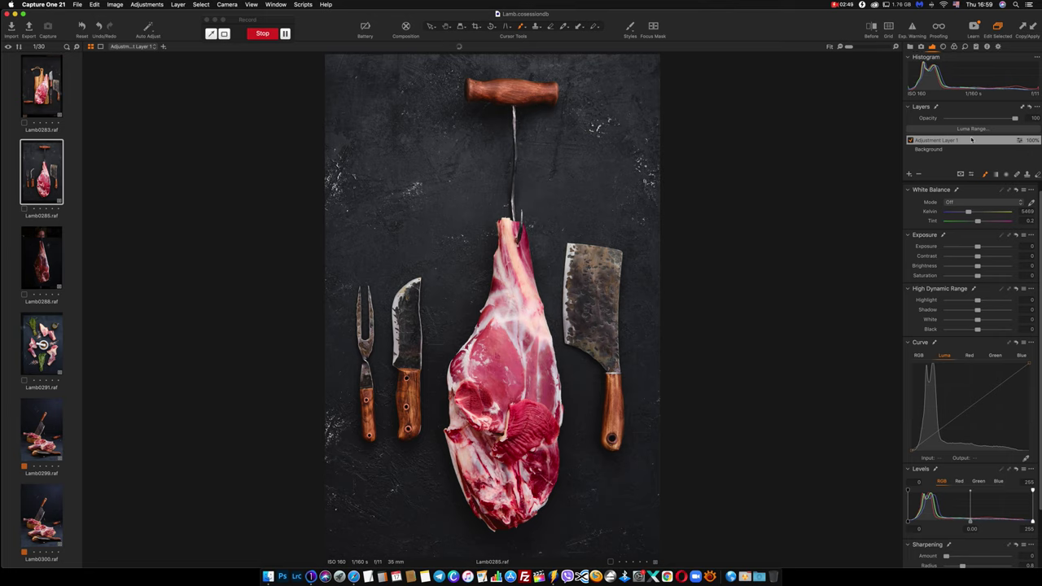
- Refine Adjustment Layer 1's mask with radius 300 and set the layer's Shadow to 39 and Black to 86
right_click(969, 139)
left_click(928, 181)
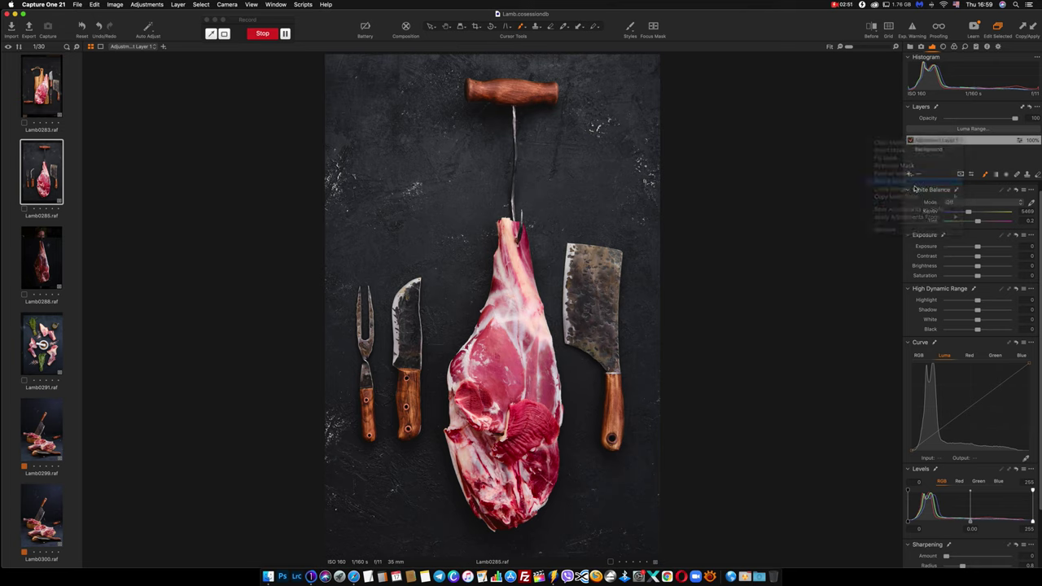
left_click(494, 164)
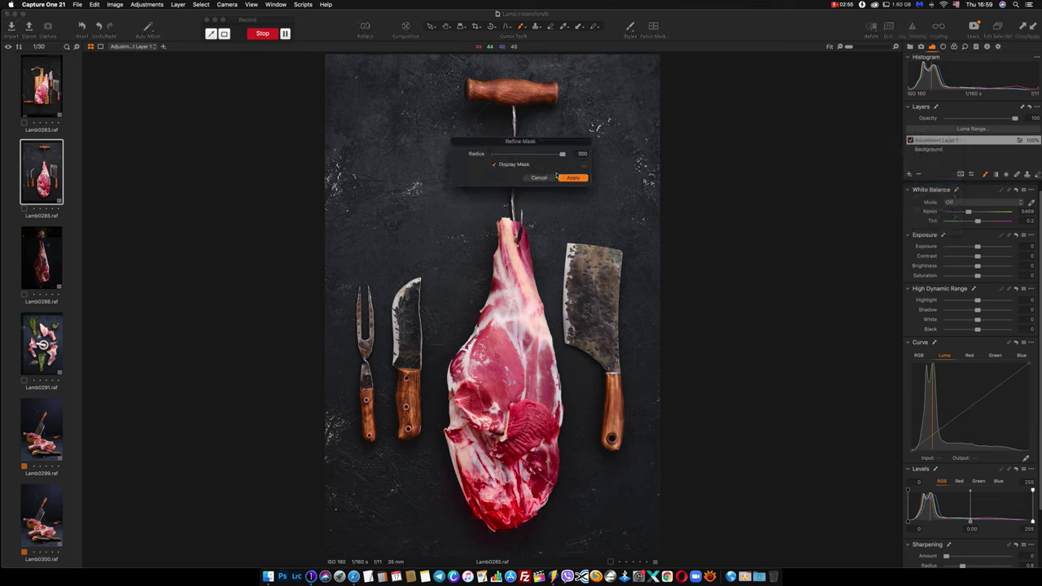
left_click(573, 178)
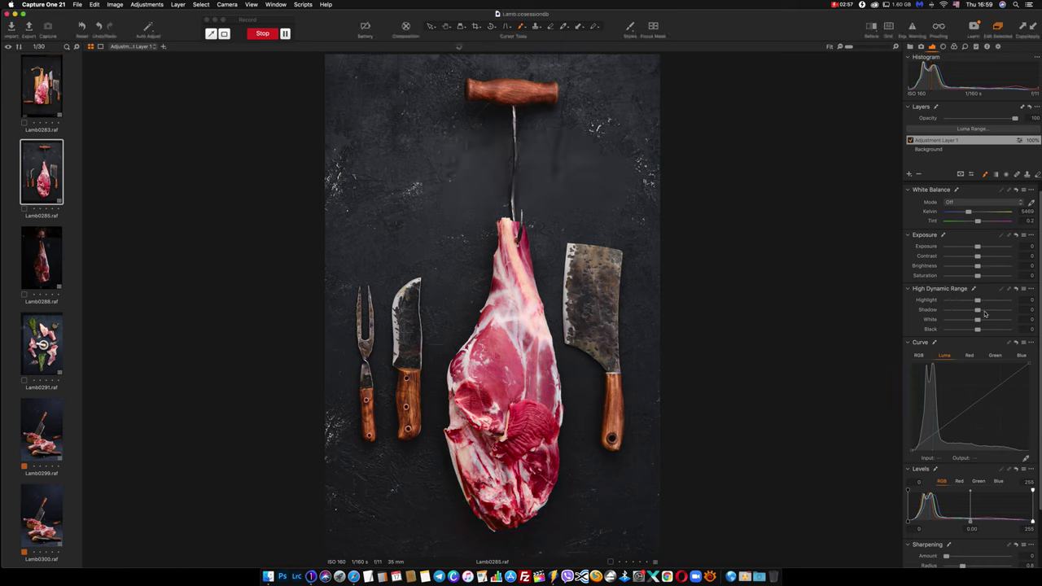
mouse_move(977, 310)
left_mouse_down()
mouse_move(991, 310)
mouse_move(985, 329)
mouse_move(1004, 328)
mouse_move(989, 311)
left_mouse_up()
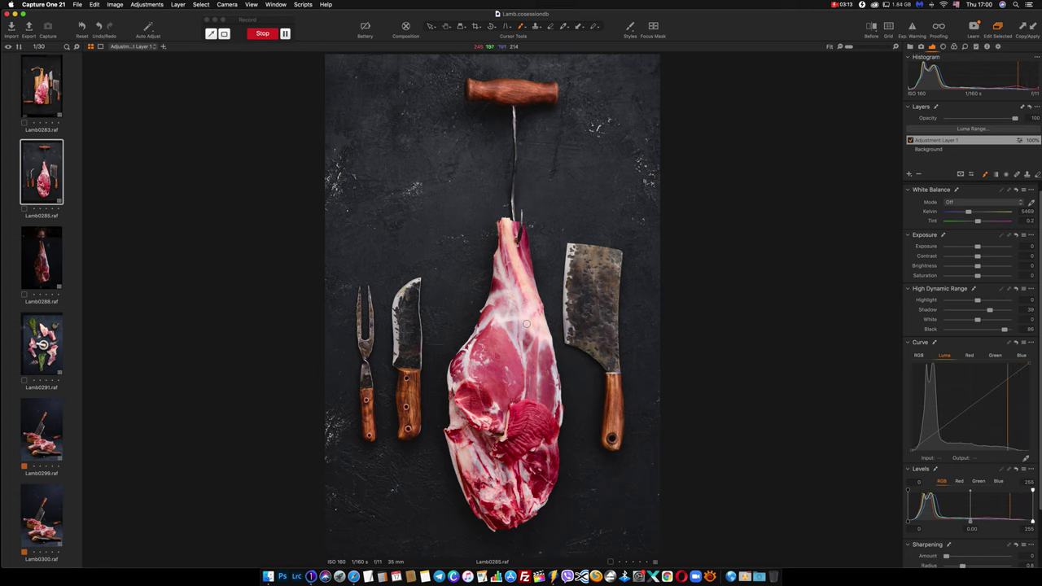
- Add a second adjustment layer, brush its mask over the upper part of the lamb leg, and refine the mask with radius 300
left_click(909, 173)
left_click_drag(495, 328, 513, 314)
mouse_move(514, 232)
left_mouse_down()
mouse_move(537, 331)
mouse_move(518, 312)
mouse_move(513, 319)
mouse_move(505, 256)
mouse_move(503, 313)
mouse_move(519, 340)
left_mouse_up()
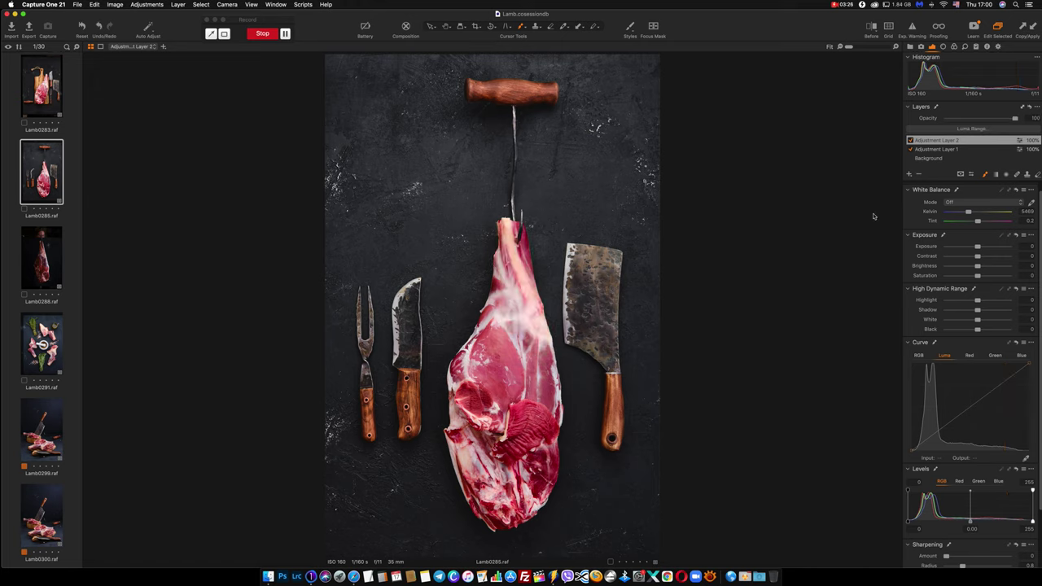
left_click(938, 140)
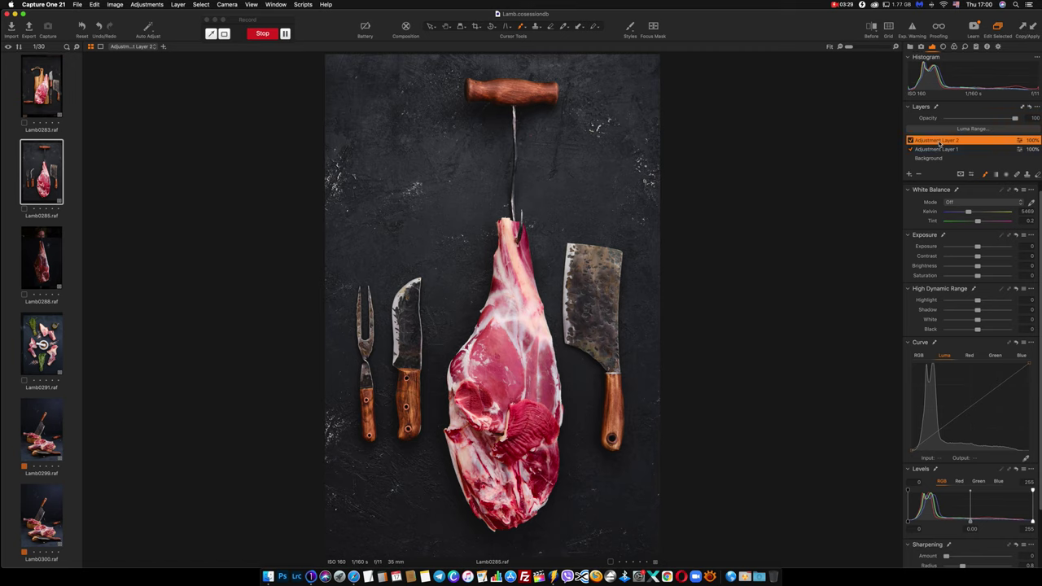
right_click(938, 140)
left_click(952, 183)
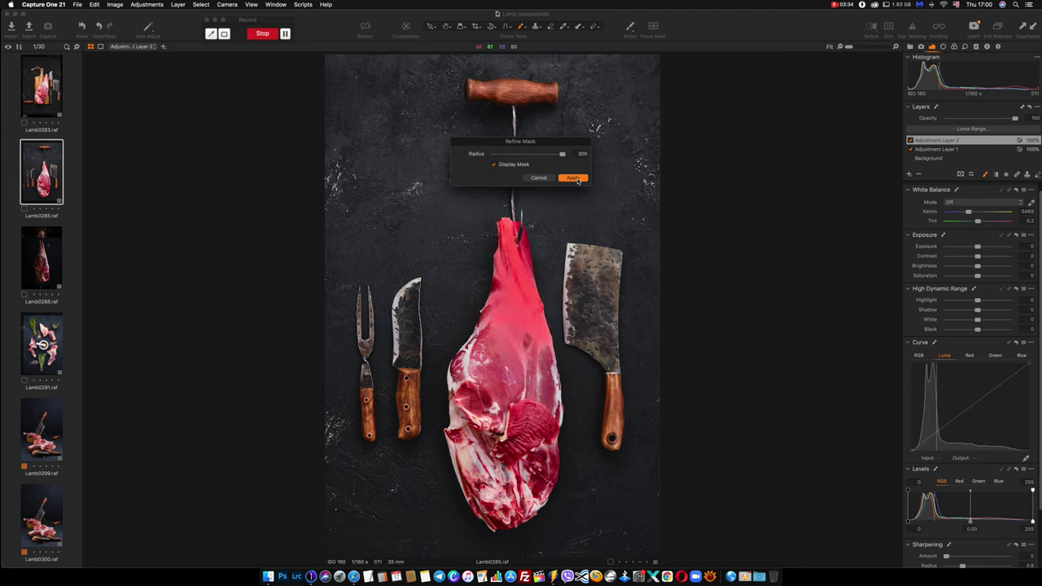
left_click(575, 179)
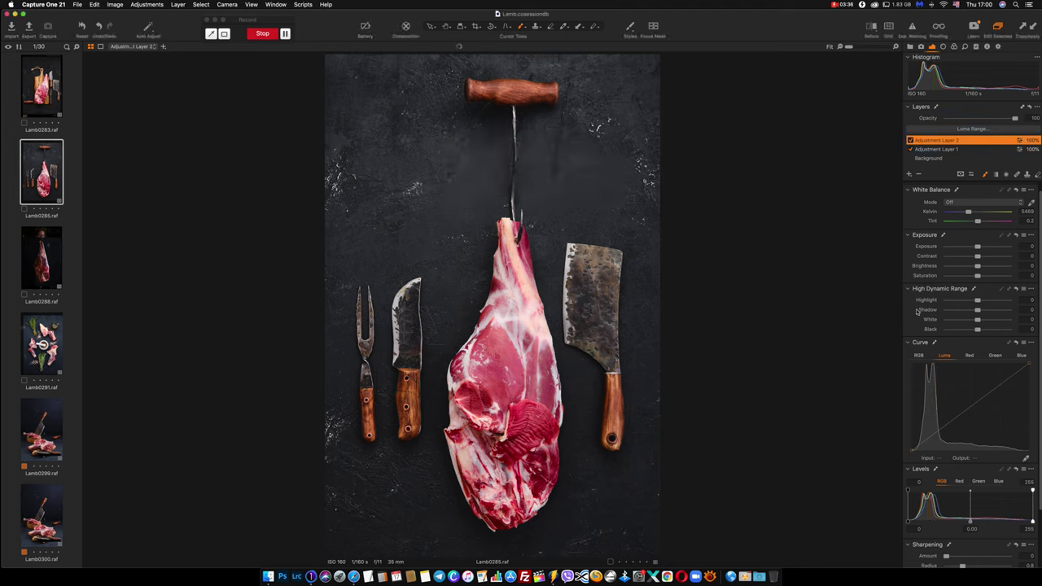
- Tone down Adjustment Layer 2 with Highlight -26, White -100, Exposure -0.56 and Contrast 25
left_click_drag(977, 323, 969, 301)
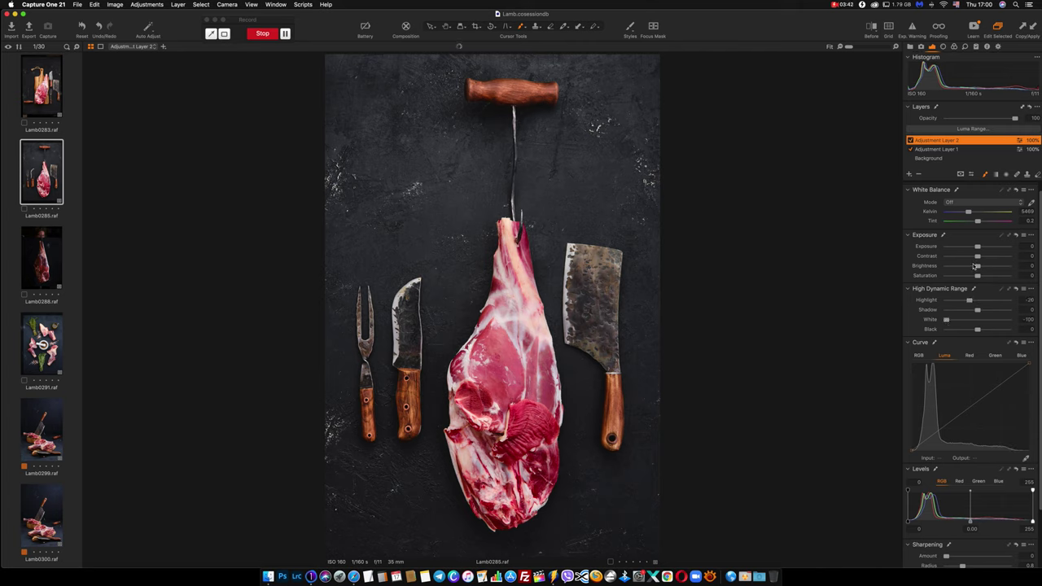
left_click_drag(976, 248, 975, 248)
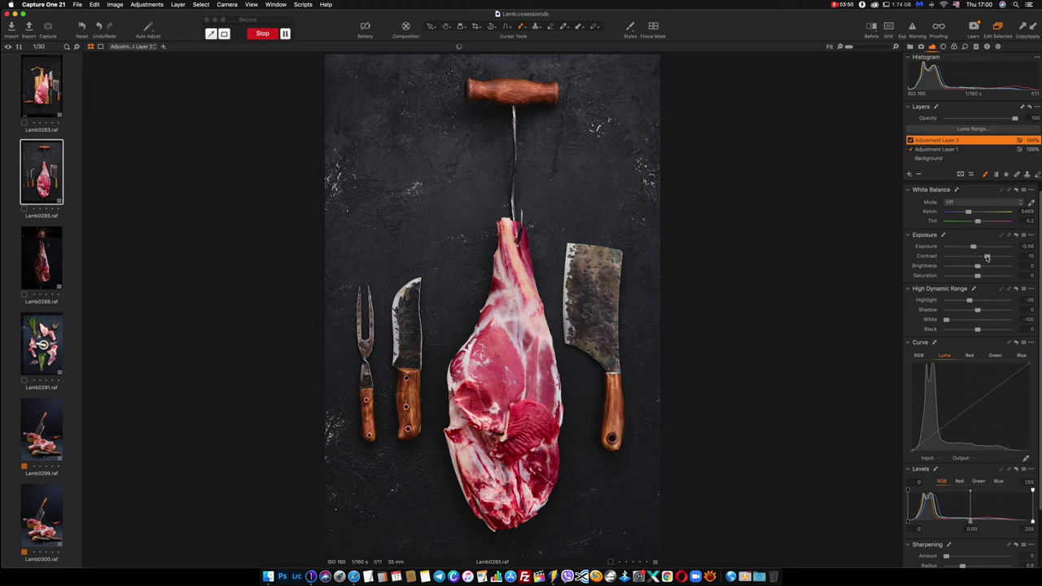
left_click_drag(997, 257, 994, 257)
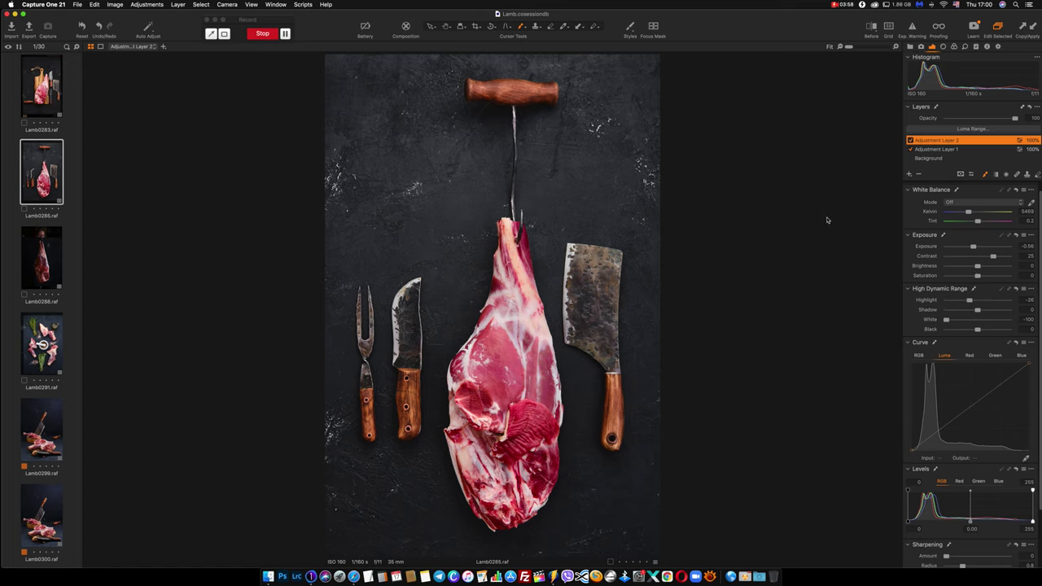
- Add a third adjustment layer and brush its mask over the upper backdrop around the handle, leg, knives and cleaver
left_click(909, 173)
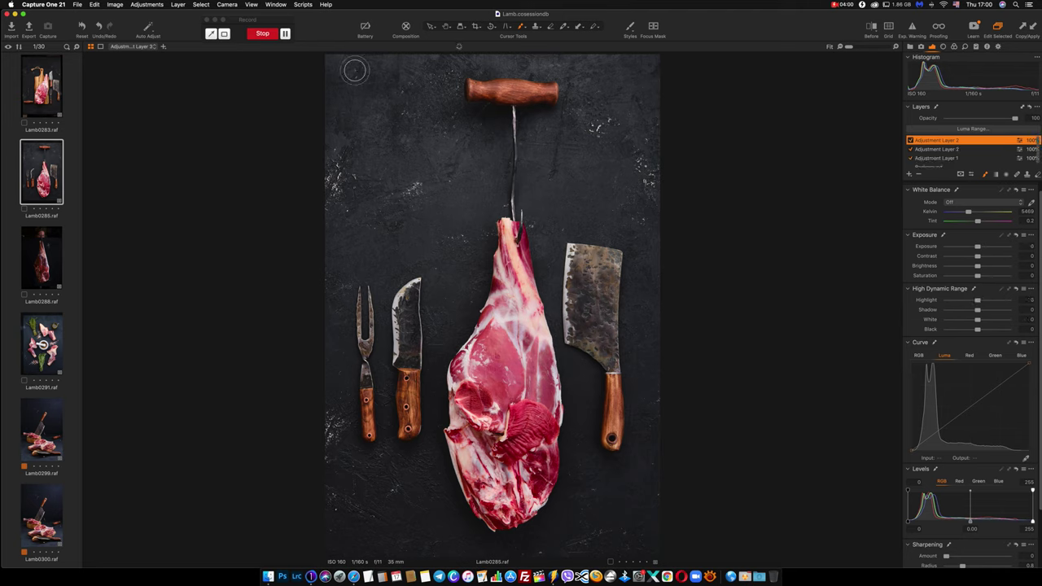
mouse_move(368, 63)
left_mouse_down()
mouse_move(654, 62)
mouse_move(474, 66)
mouse_move(452, 70)
mouse_move(440, 92)
mouse_move(449, 81)
mouse_move(324, 77)
mouse_move(427, 88)
left_mouse_up()
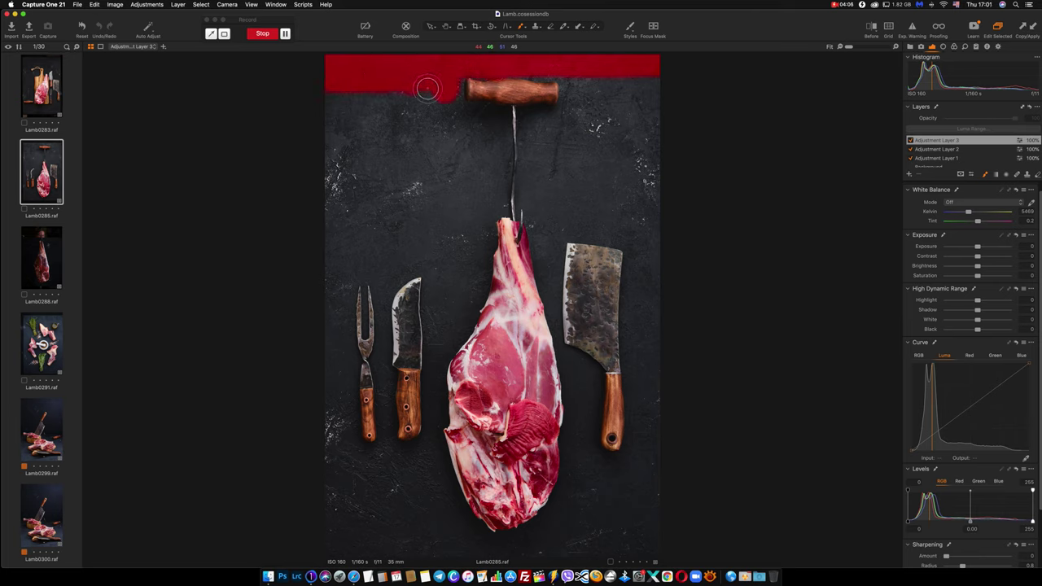
left_click_drag(360, 98, 422, 102)
mouse_move(356, 114)
left_mouse_down()
mouse_move(321, 121)
mouse_move(428, 118)
mouse_move(492, 131)
mouse_move(495, 197)
mouse_move(467, 304)
mouse_move(439, 350)
mouse_move(428, 265)
mouse_move(399, 264)
mouse_move(382, 287)
mouse_move(367, 271)
mouse_move(345, 279)
mouse_move(343, 389)
mouse_move(331, 381)
mouse_move(336, 129)
mouse_move(338, 235)
mouse_move(351, 144)
mouse_move(366, 215)
left_mouse_up()
mouse_move(400, 175)
left_mouse_down()
mouse_move(410, 250)
mouse_move(445, 215)
mouse_move(463, 146)
mouse_move(482, 143)
mouse_move(448, 306)
left_mouse_up()
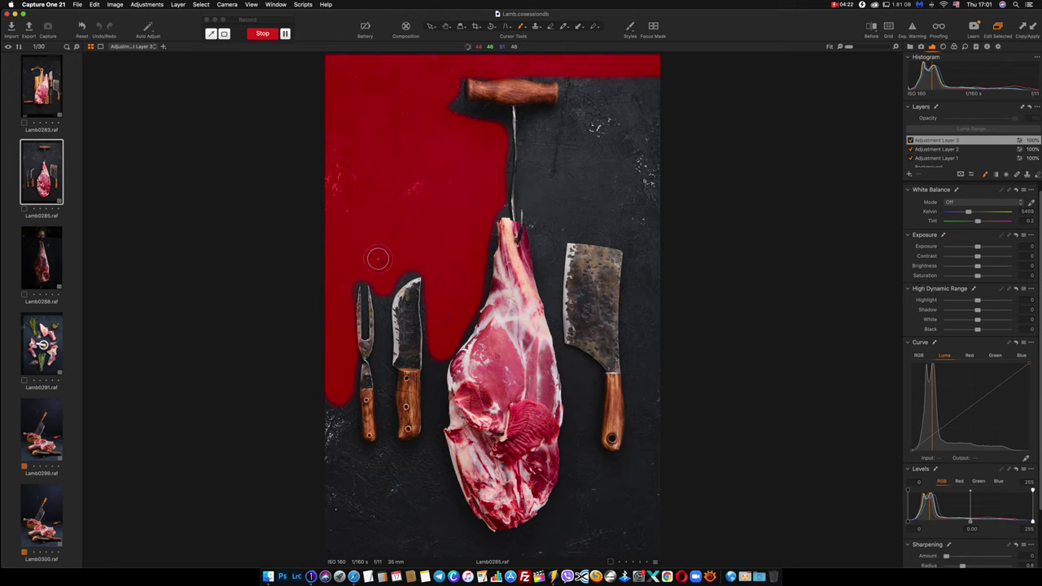
mouse_move(543, 124)
left_mouse_down()
mouse_move(531, 190)
mouse_move(547, 282)
mouse_move(561, 231)
mouse_move(638, 245)
mouse_move(632, 353)
mouse_move(656, 339)
mouse_move(655, 390)
mouse_move(652, 65)
left_mouse_up()
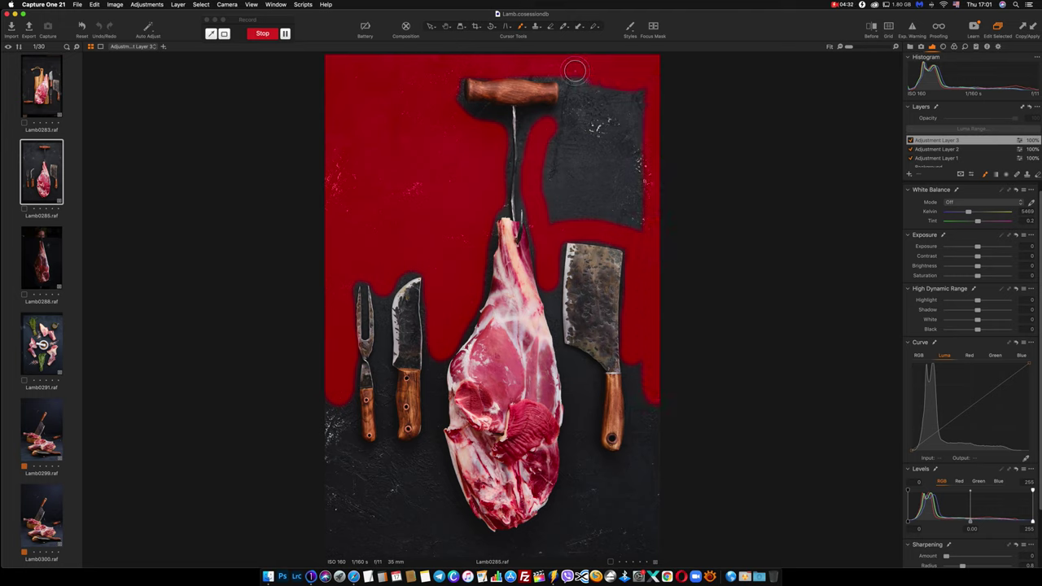
mouse_move(569, 113)
left_mouse_down()
mouse_move(534, 136)
mouse_move(552, 215)
mouse_move(643, 233)
mouse_move(559, 210)
mouse_move(651, 204)
mouse_move(625, 187)
mouse_move(629, 155)
mouse_move(611, 104)
left_mouse_up()
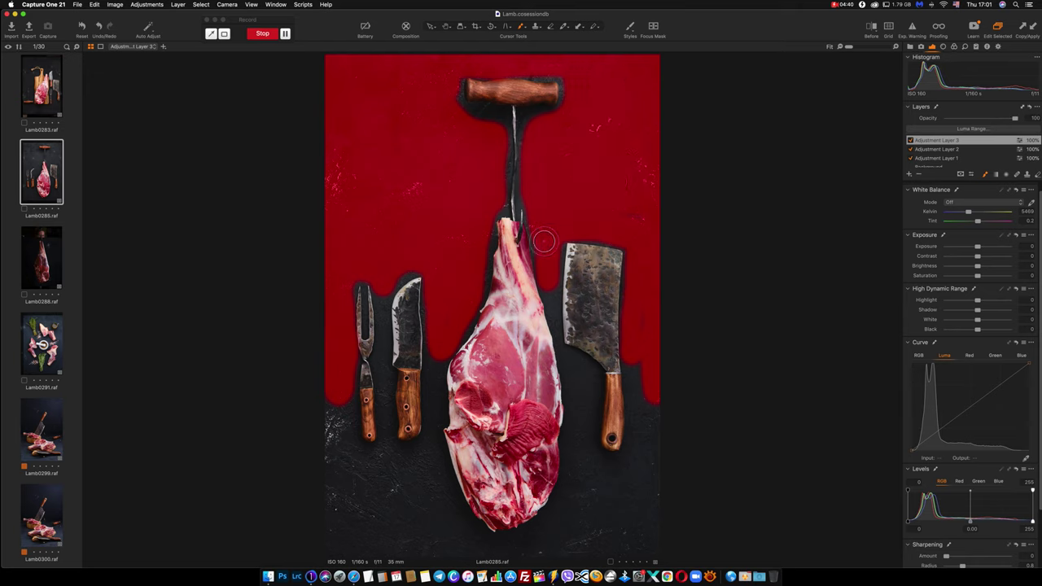
- Check Adjustment Layer 3's mask overlay and extend the mask into the backdrop around the fork and knife
key("m")
key("m")
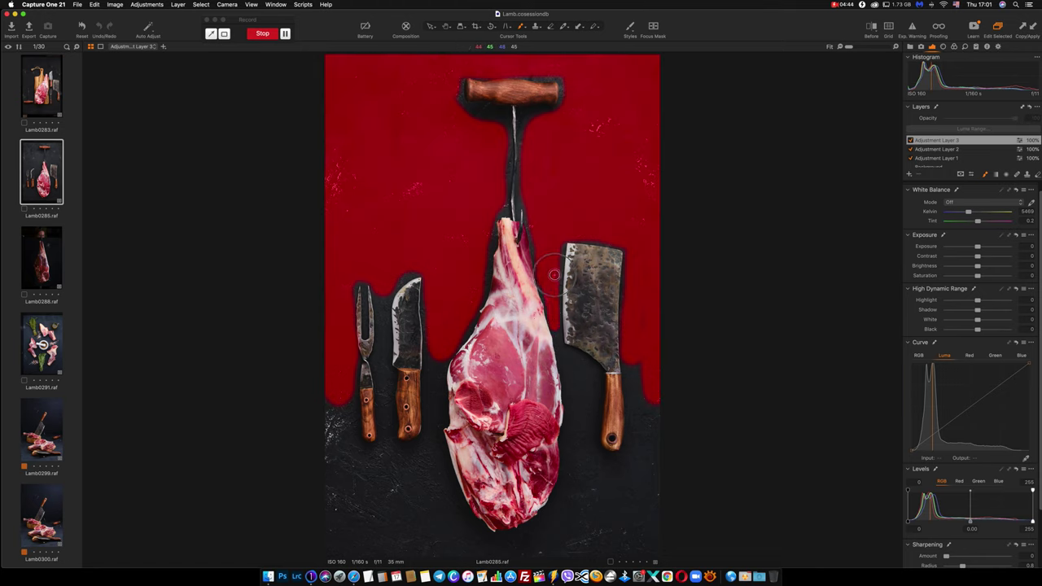
key("m")
key("m")
key("m")
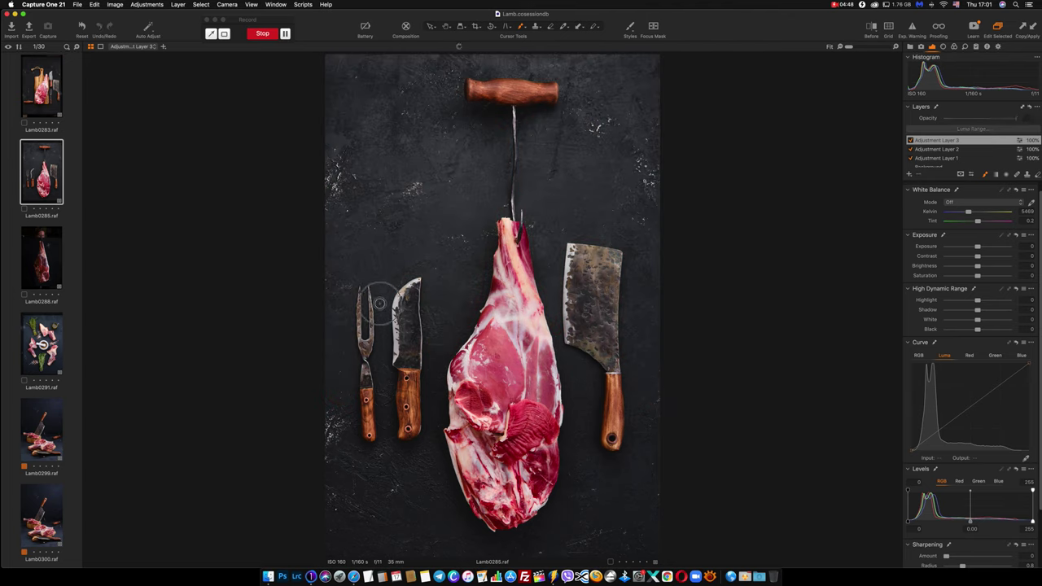
key("m")
mouse_move(378, 355)
left_mouse_down()
mouse_move(382, 296)
mouse_move(423, 268)
mouse_move(367, 288)
mouse_move(359, 276)
mouse_move(347, 291)
mouse_move(363, 272)
mouse_move(362, 325)
left_mouse_up()
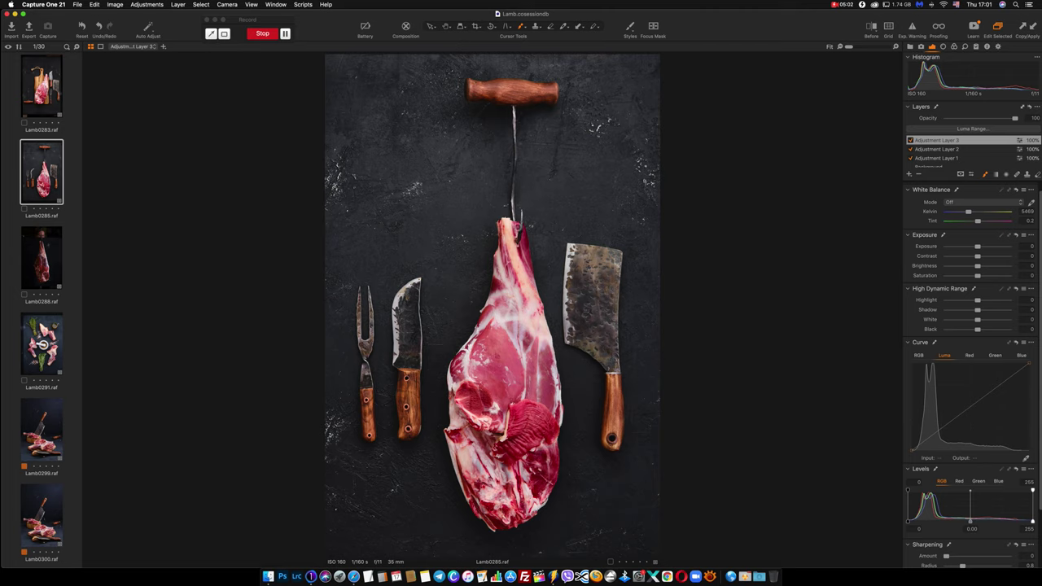
- Refine Adjustment Layer 3's mask with radius 300
right_click(944, 141)
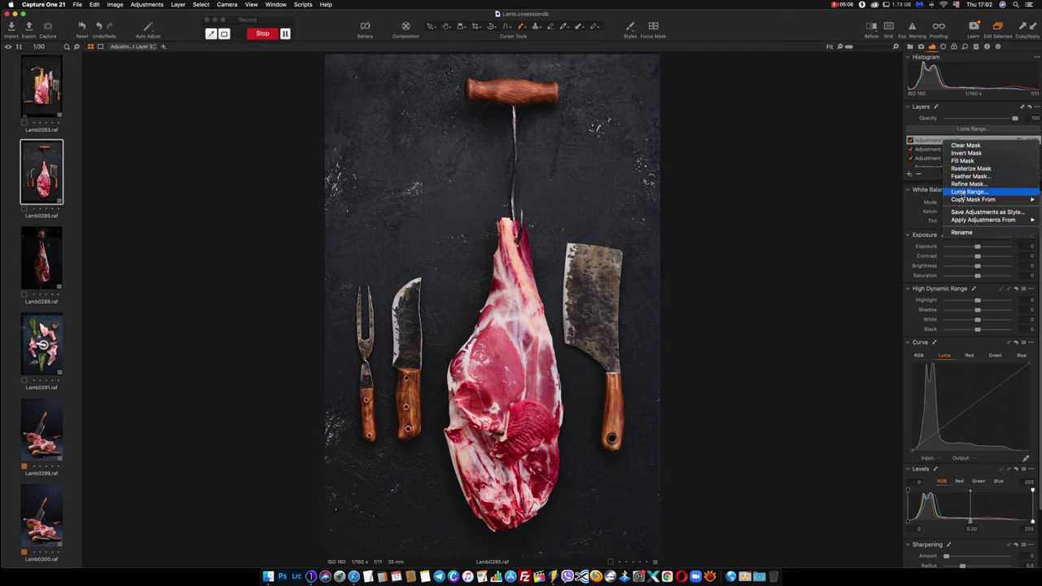
left_click(965, 184)
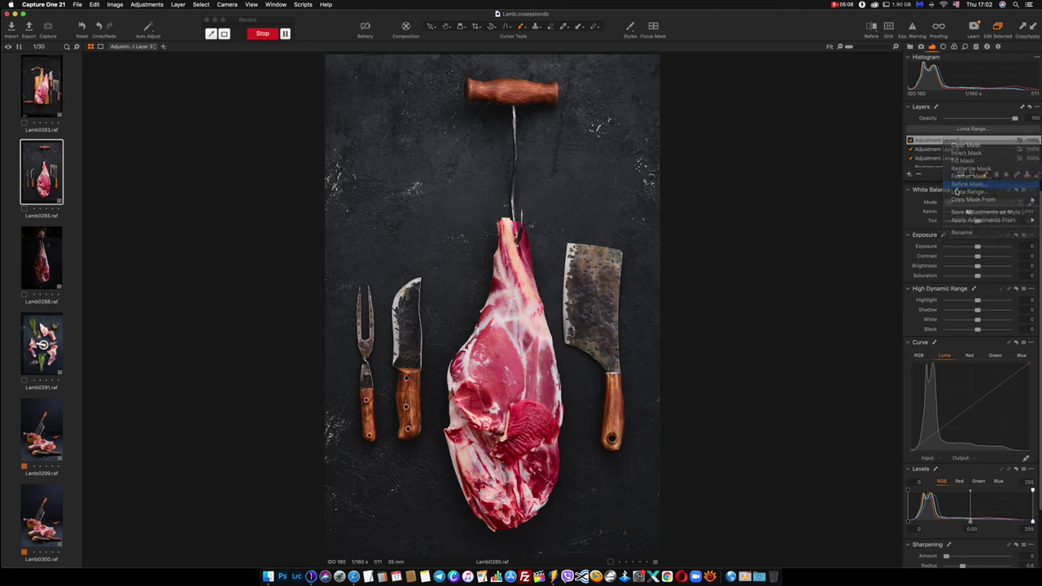
left_click(492, 165)
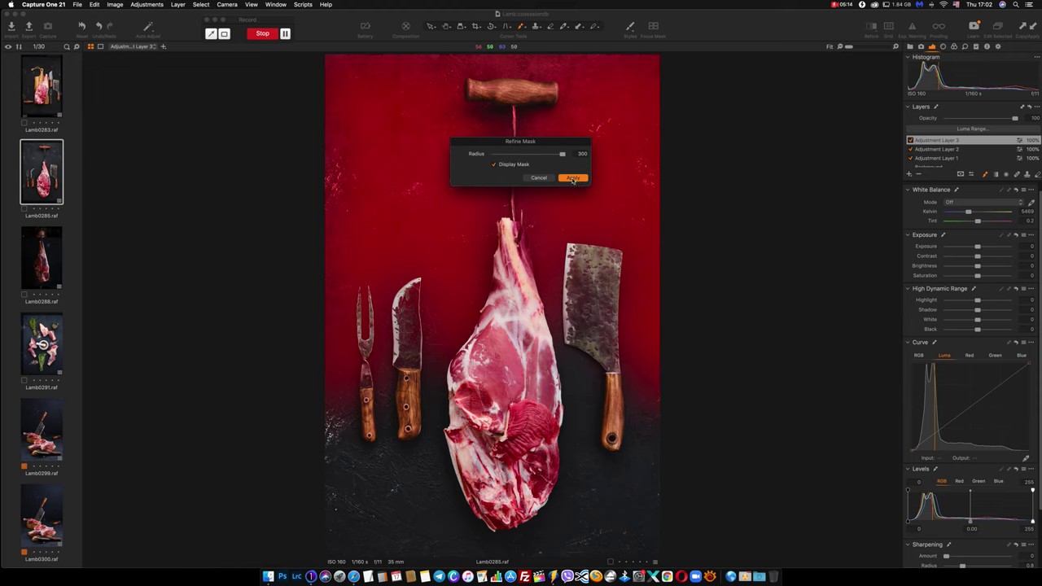
key("Return")
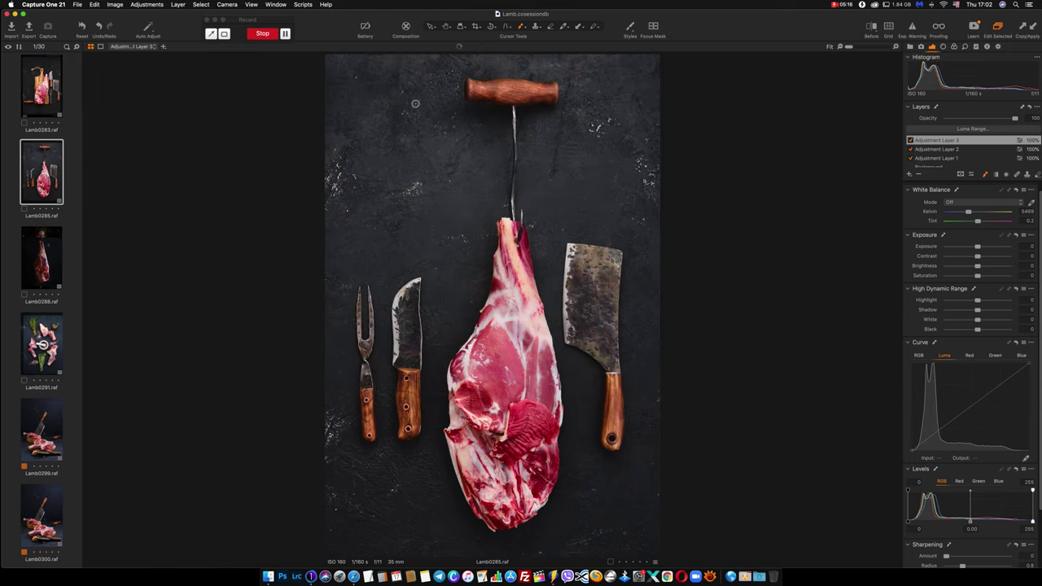
- Extend Adjustment Layer 3's mask over the upper-left backdrop beside the handle and check the mask overlay
left_click_drag(384, 82, 395, 84)
left_click_drag(334, 63, 398, 55)
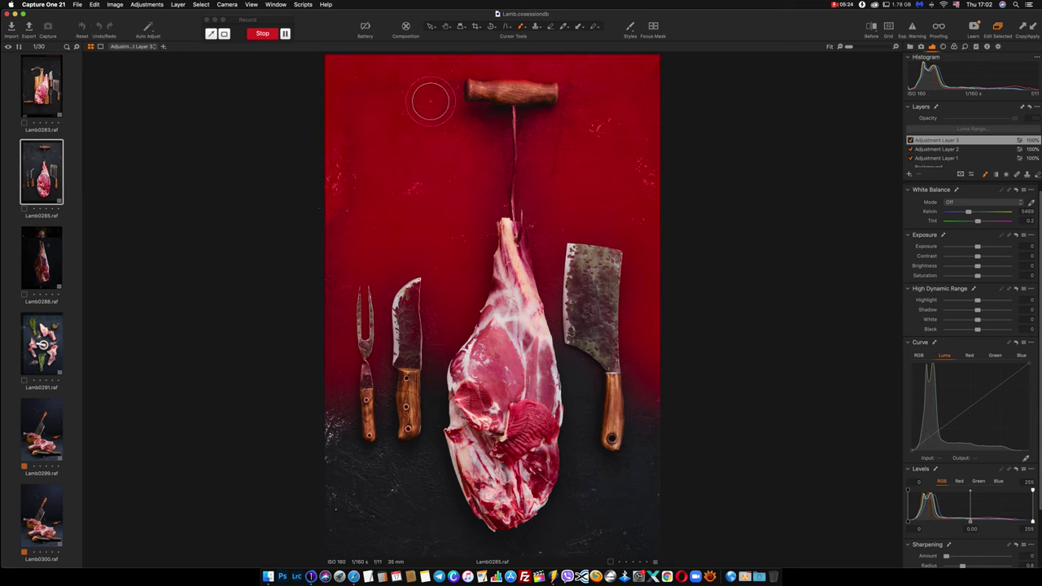
key("m")
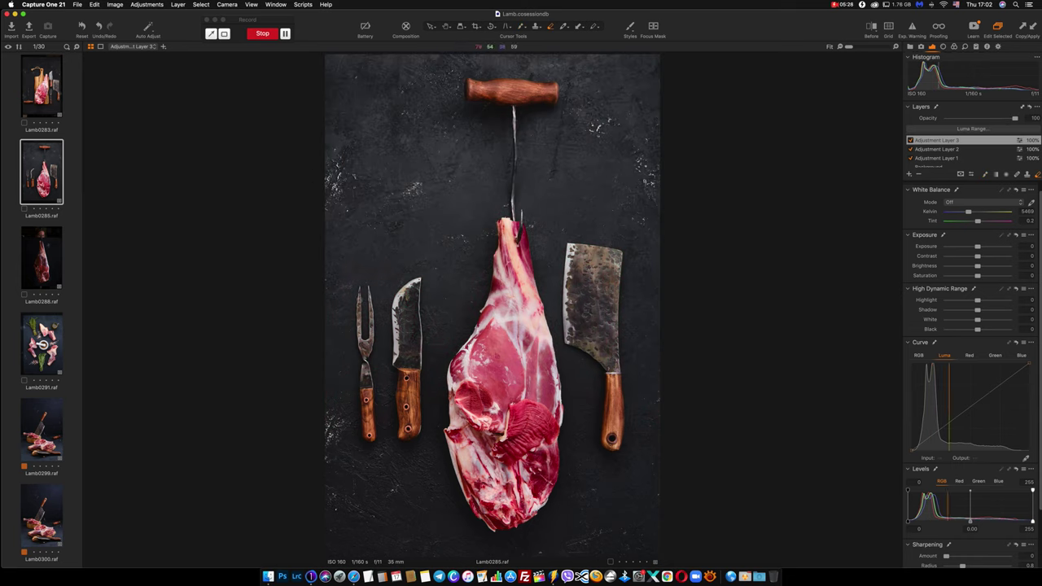
key("m")
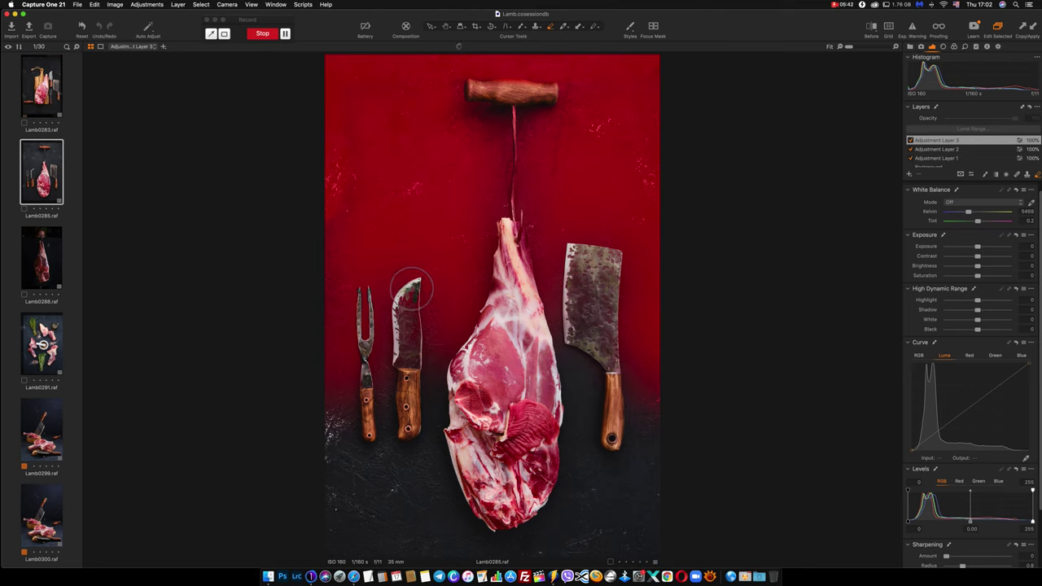
- Erase Adjustment Layer 3's mask from the knife blade, the top of the leg, the cleaver blade and the wooden hook handle
key("m")
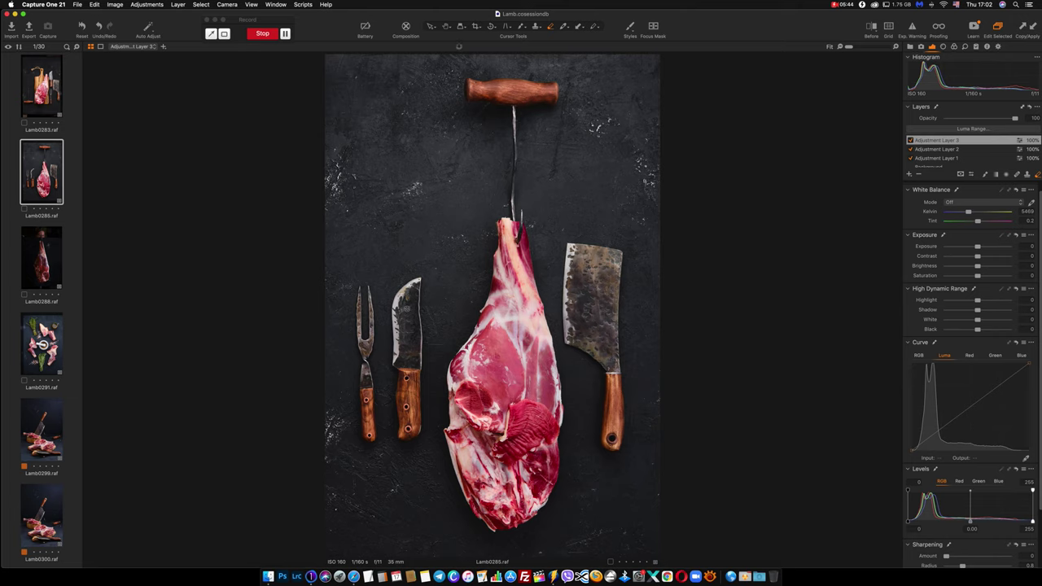
key("m")
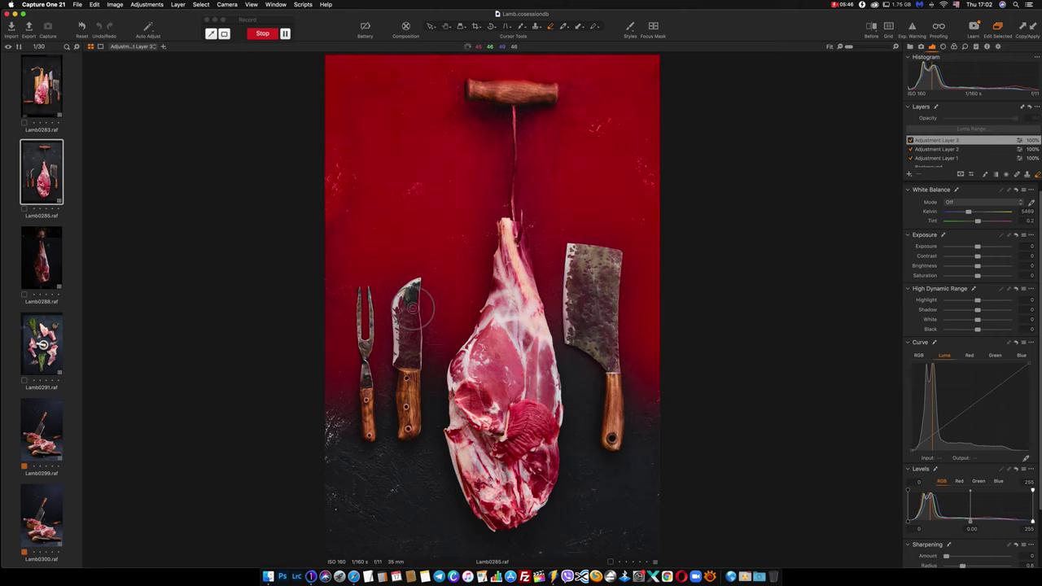
mouse_move(415, 325)
left_mouse_down()
mouse_move(414, 357)
mouse_move(412, 300)
mouse_move(413, 333)
mouse_move(412, 303)
mouse_move(401, 299)
mouse_move(399, 360)
mouse_move(405, 302)
mouse_move(406, 364)
mouse_move(416, 367)
mouse_move(407, 285)
left_mouse_up()
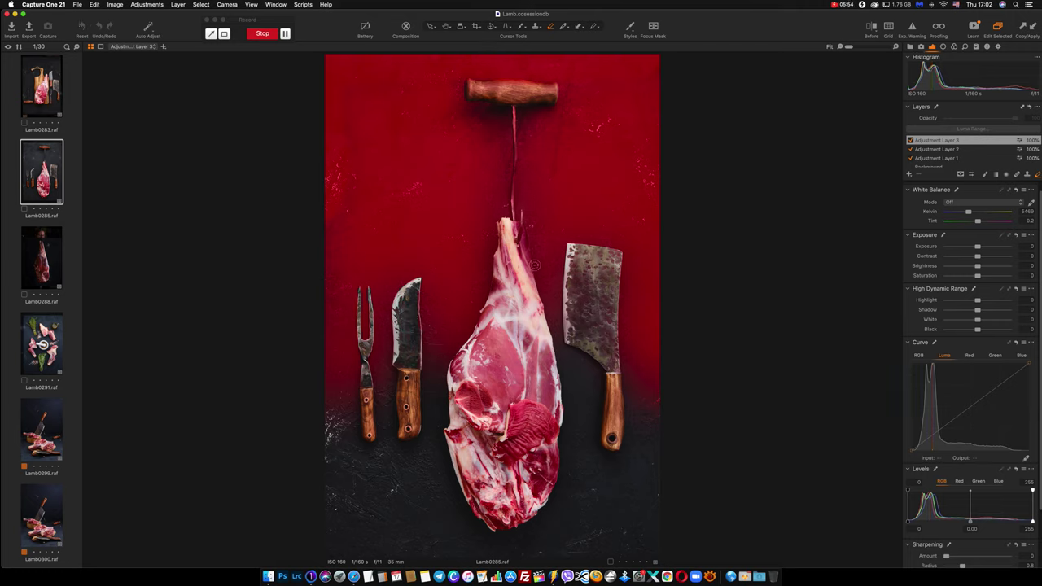
mouse_move(497, 224)
left_mouse_down()
mouse_move(504, 252)
mouse_move(506, 221)
mouse_move(525, 272)
left_mouse_up()
left_click_drag(573, 248, 598, 253)
mouse_move(614, 291)
left_mouse_down()
mouse_move(580, 287)
mouse_move(574, 264)
mouse_move(569, 334)
mouse_move(573, 282)
mouse_move(603, 264)
left_mouse_up()
mouse_move(580, 245)
left_mouse_down()
mouse_move(583, 329)
mouse_move(605, 351)
mouse_move(603, 317)
left_mouse_up()
mouse_move(613, 356)
left_mouse_down()
mouse_move(614, 372)
mouse_move(615, 345)
mouse_move(612, 368)
mouse_move(593, 299)
left_mouse_up()
mouse_move(486, 97)
left_mouse_down()
mouse_move(475, 97)
mouse_move(549, 102)
mouse_move(551, 91)
mouse_move(470, 82)
mouse_move(483, 93)
left_mouse_up()
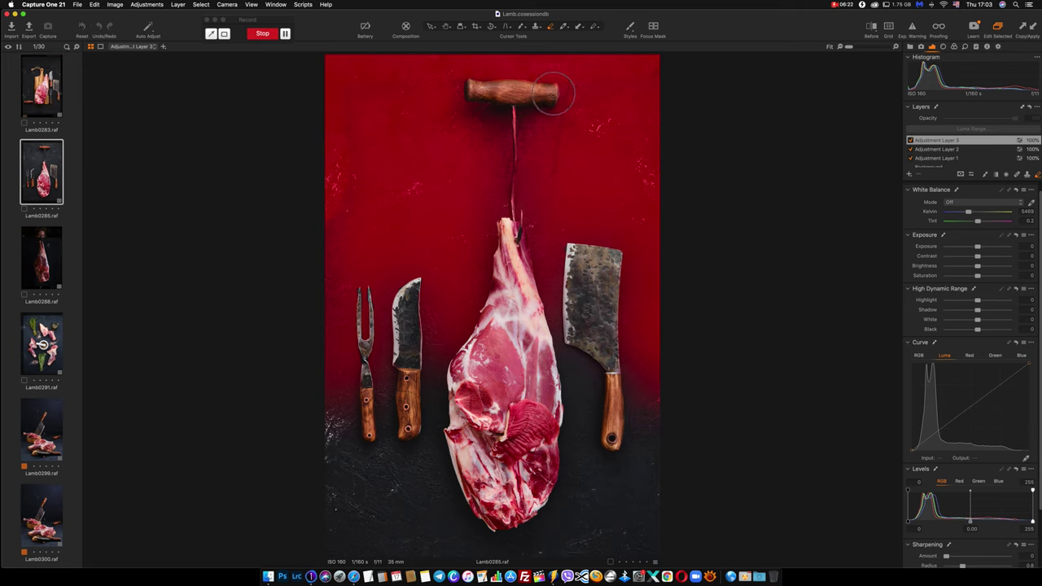
- Hide the mask overlay and lower Adjustment Layer 3's Shadow value to darken the backdrop
key("m")
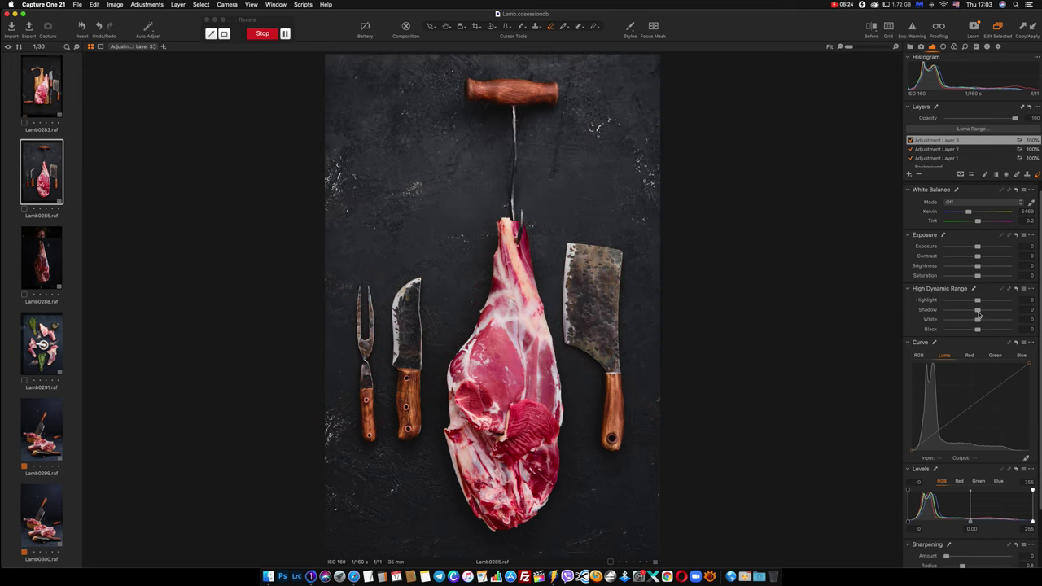
left_click_drag(977, 310, 962, 313)
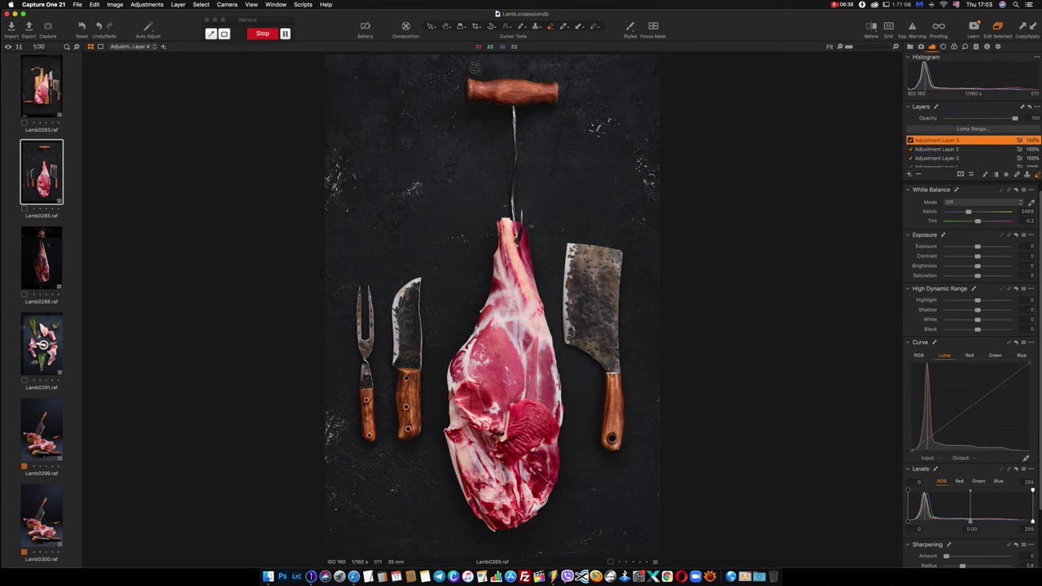
- Add a fourth adjustment layer and brush its mask over the backdrop's upper edge, left side and the area around the hook
key("b")
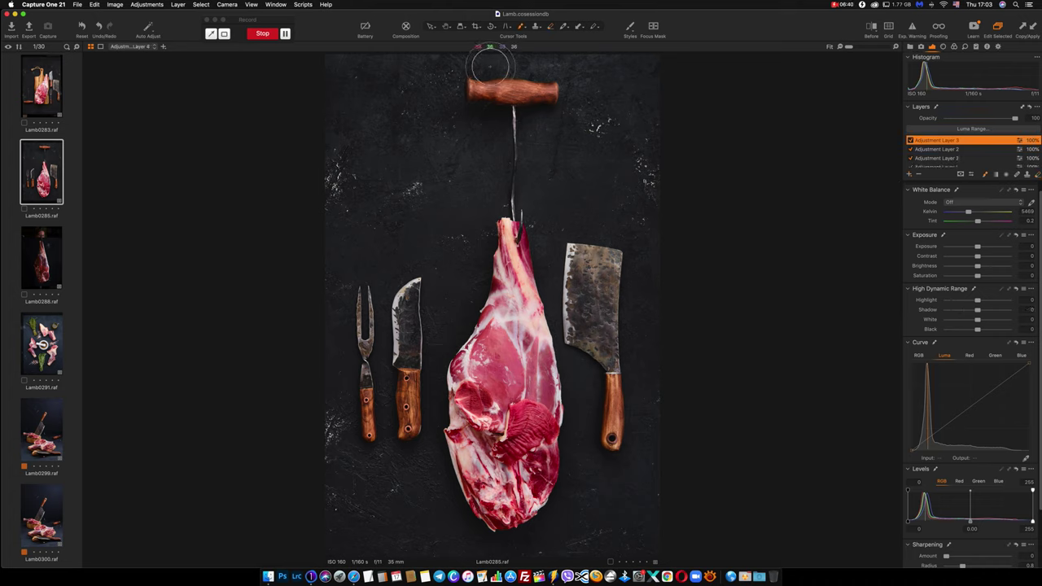
mouse_move(481, 64)
left_mouse_down()
mouse_move(595, 61)
mouse_move(556, 56)
left_mouse_up()
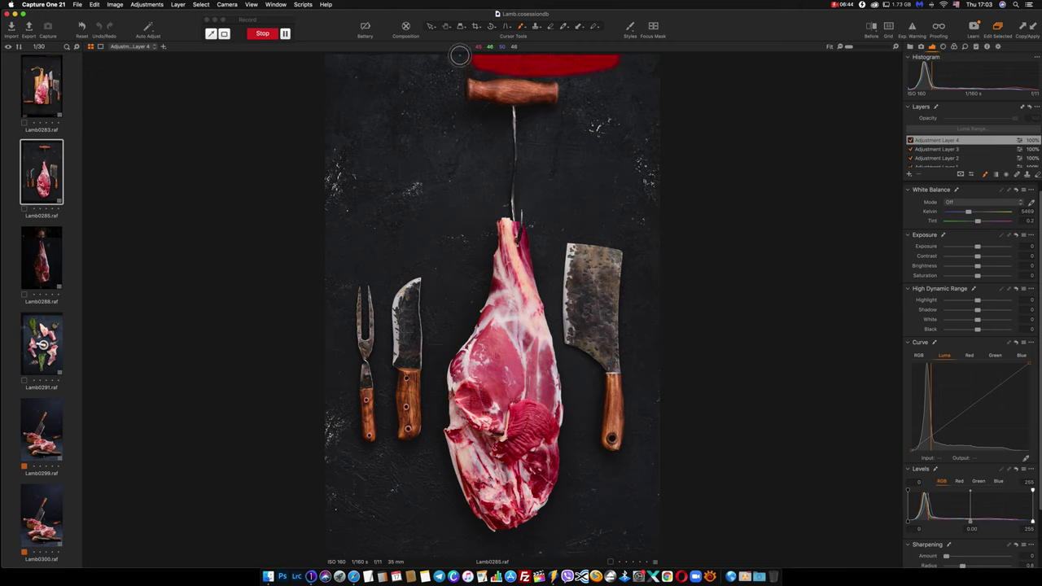
left_click_drag(459, 55, 333, 57)
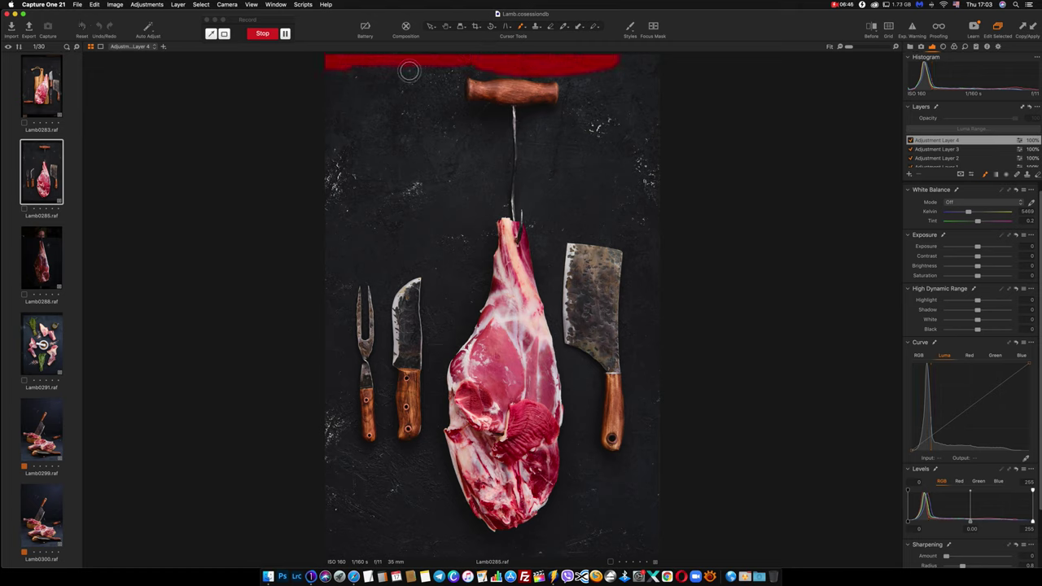
left_click(334, 147)
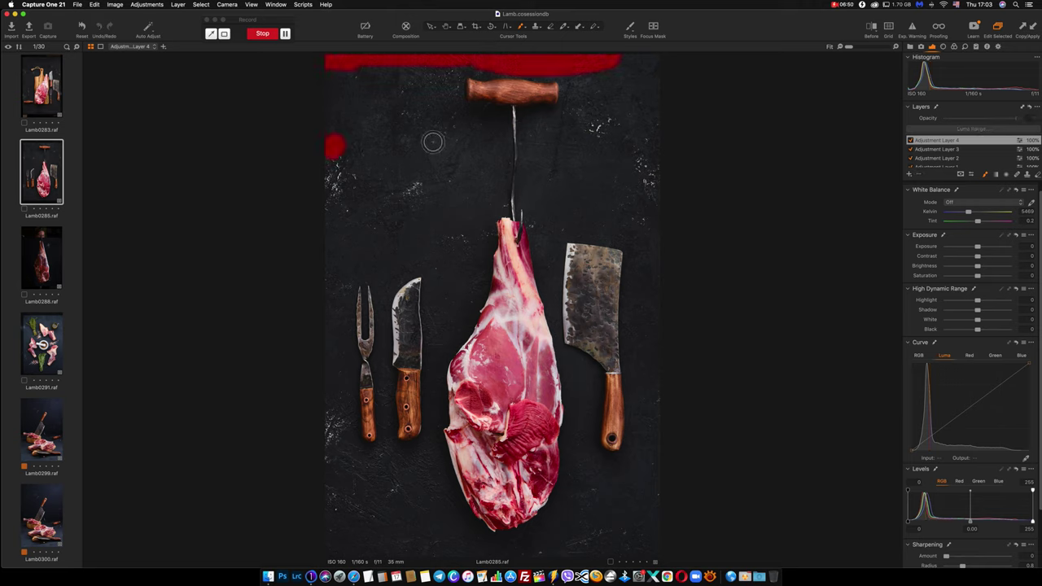
mouse_move(535, 125)
left_mouse_down()
mouse_move(530, 199)
mouse_move(549, 139)
mouse_move(549, 174)
mouse_move(587, 161)
mouse_move(556, 138)
mouse_move(541, 239)
left_mouse_up()
mouse_move(485, 186)
left_mouse_down()
mouse_move(405, 170)
mouse_move(426, 221)
mouse_move(415, 205)
left_mouse_up()
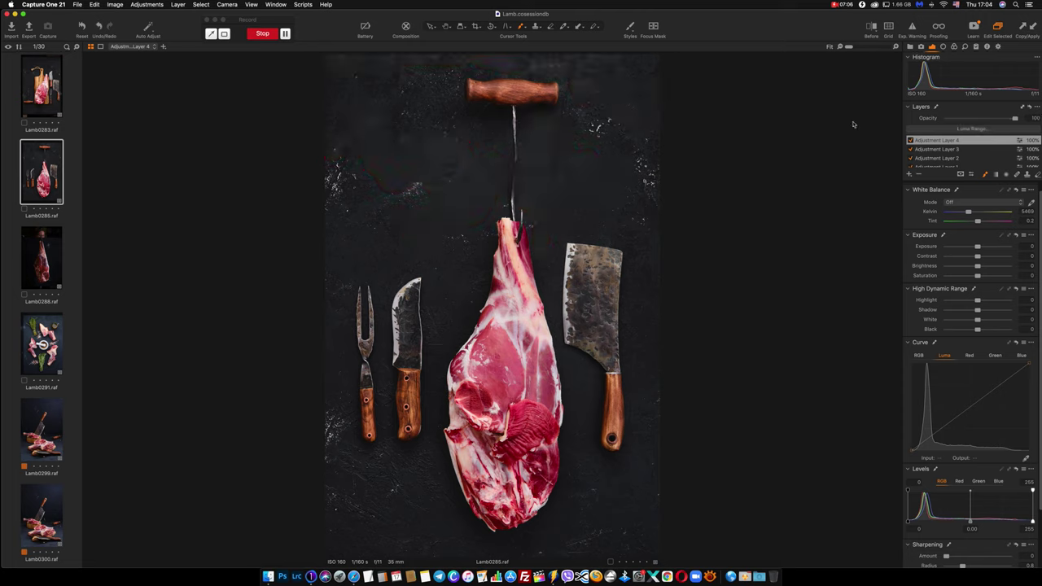
- Refine Adjustment Layer 4's mask with radius 300 and set its Highlight to -100, White to -100 and Shadow to -49
key("alt+r")
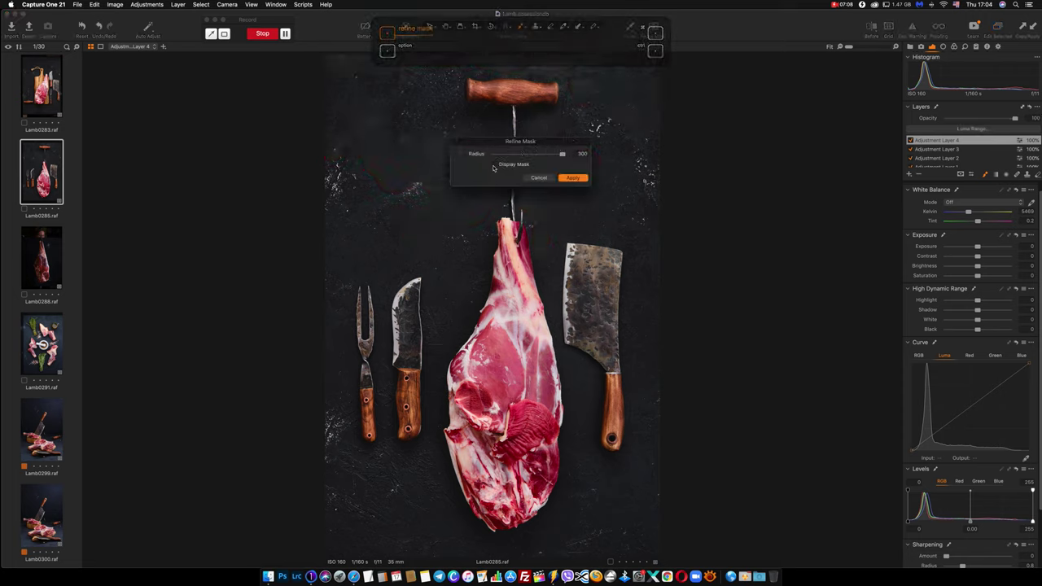
left_click(494, 164)
left_click(576, 179)
left_click_drag(976, 320, 905, 302)
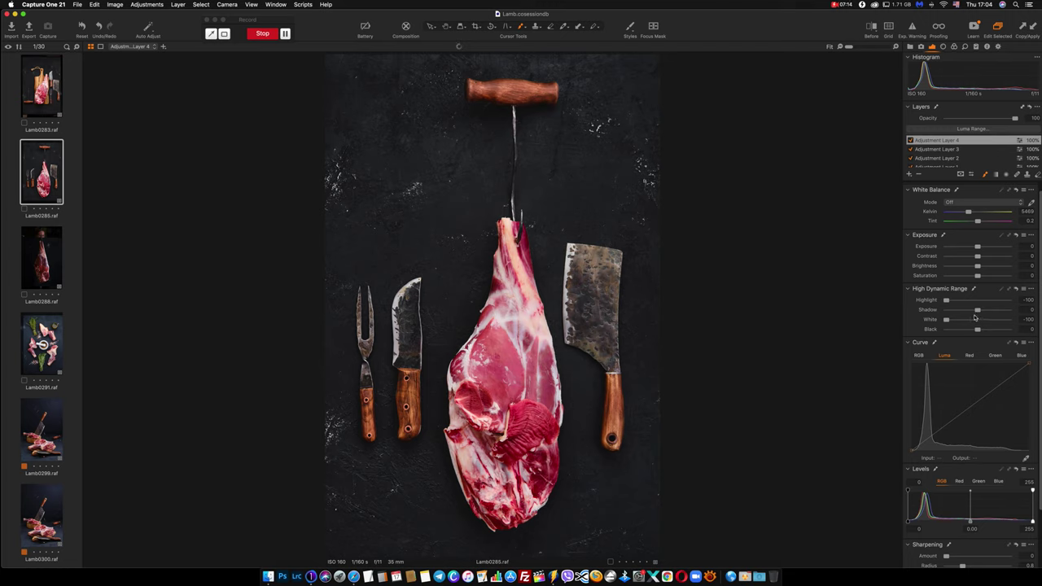
left_click_drag(977, 310, 963, 314)
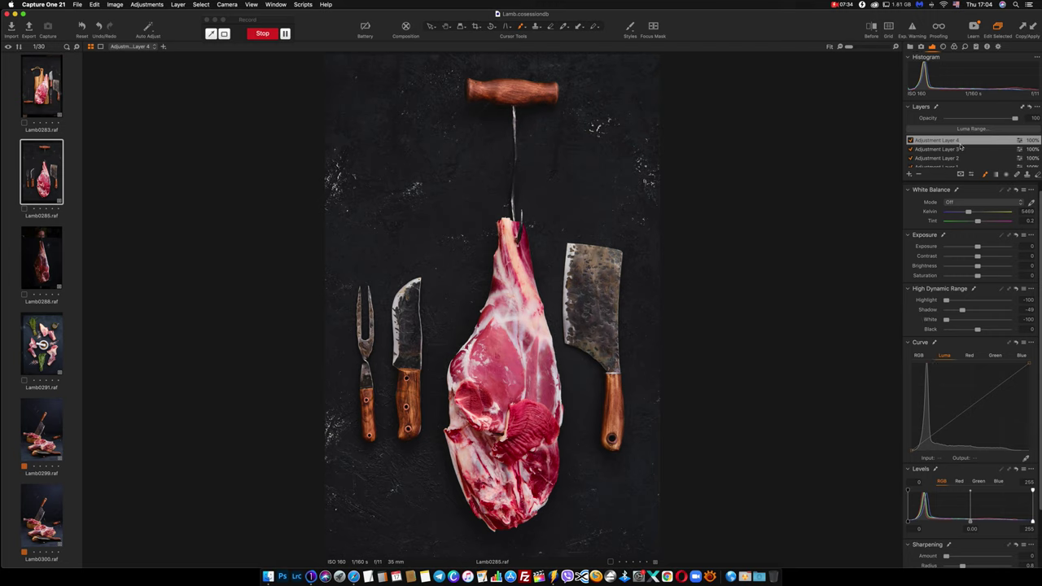
- Increase the orange range's saturation on the Background layer and open the advanced Color Editor
scroll(952, 164, "down", 2)
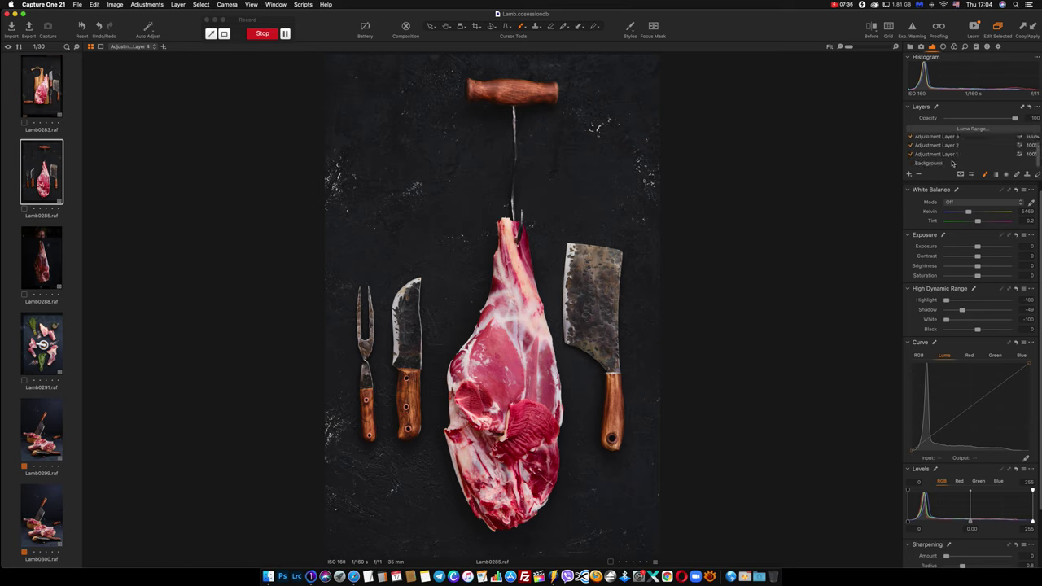
left_click(930, 164)
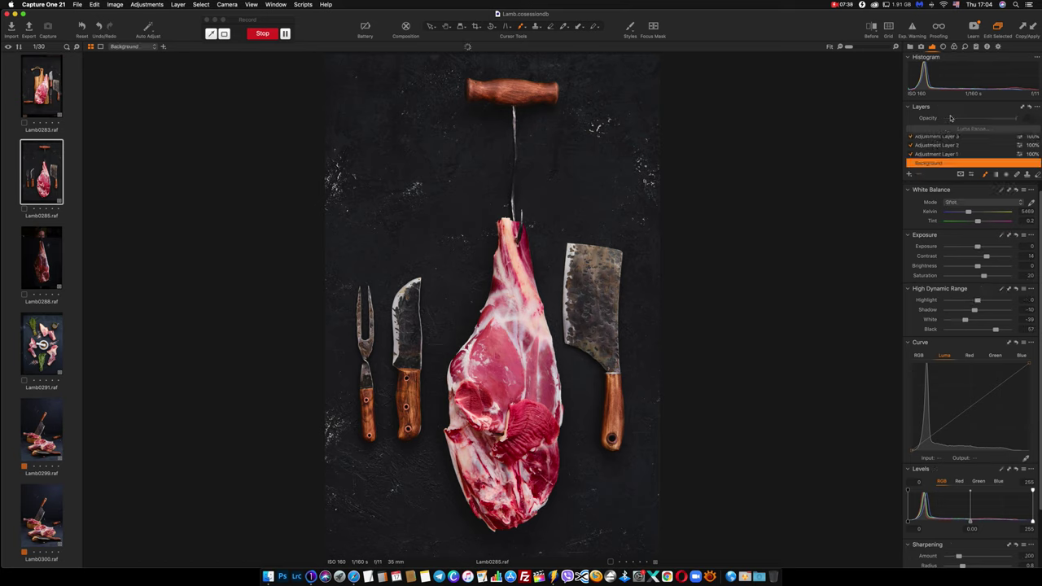
left_click(954, 46)
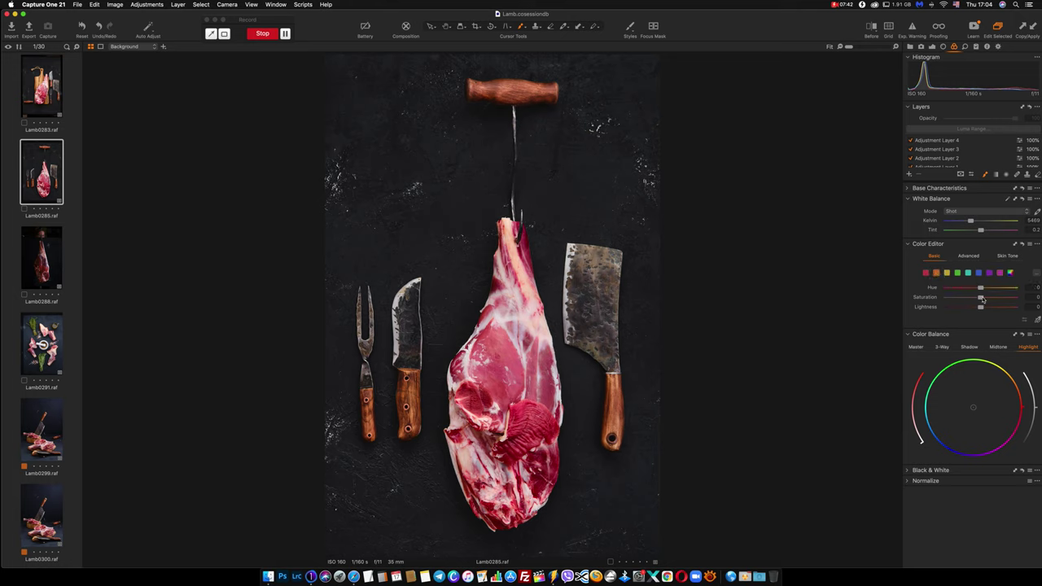
left_click_drag(980, 299, 990, 298)
left_click(969, 256)
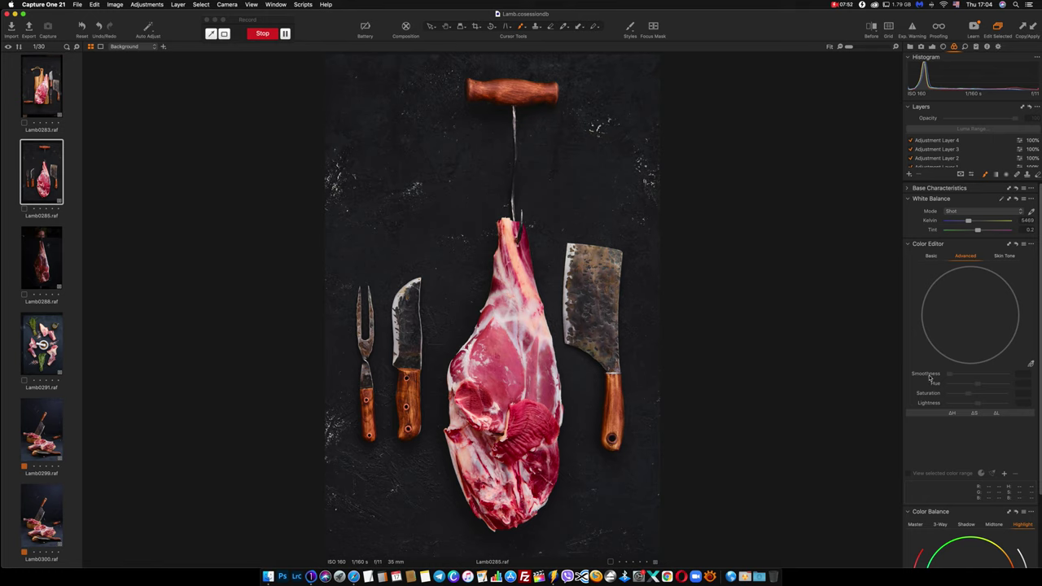